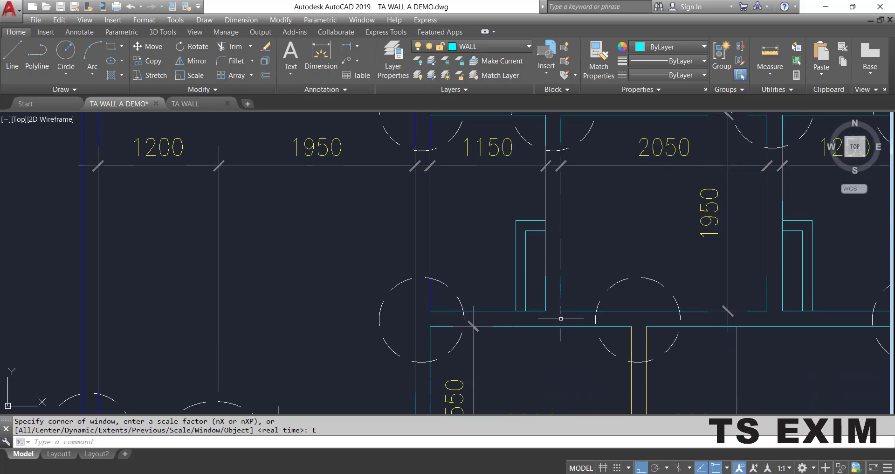
Examine the dimensioned wall plan and base point note in the demo drawing, and show the drawing's full extents
mouse_move(584, 334)
middle_down()
mouse_move(527, 196)
mouse_move(524, 153)
middle_up()
middle_drag(329, 333, 459, 275)
mouse_move(306, 352)
middle_down()
mouse_move(320, 282)
mouse_move(316, 217)
middle_up()
middle_drag(371, 290, 344, 340)
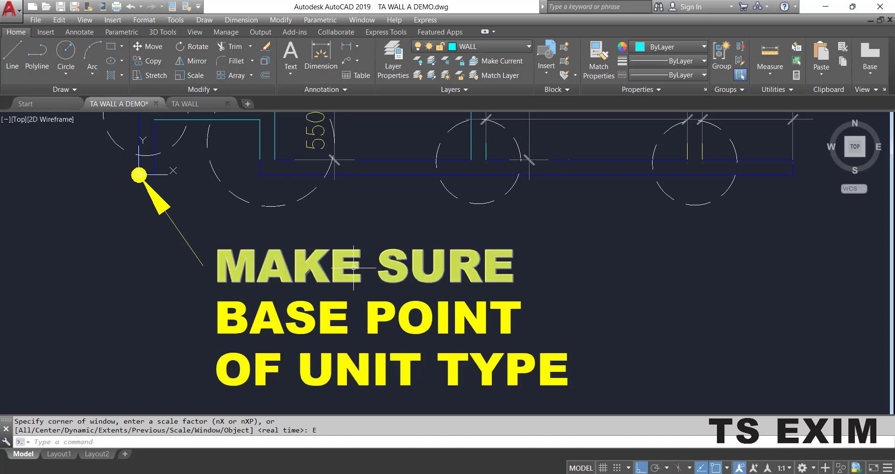
text(z)
key(Return)
text(e)
key(Return)
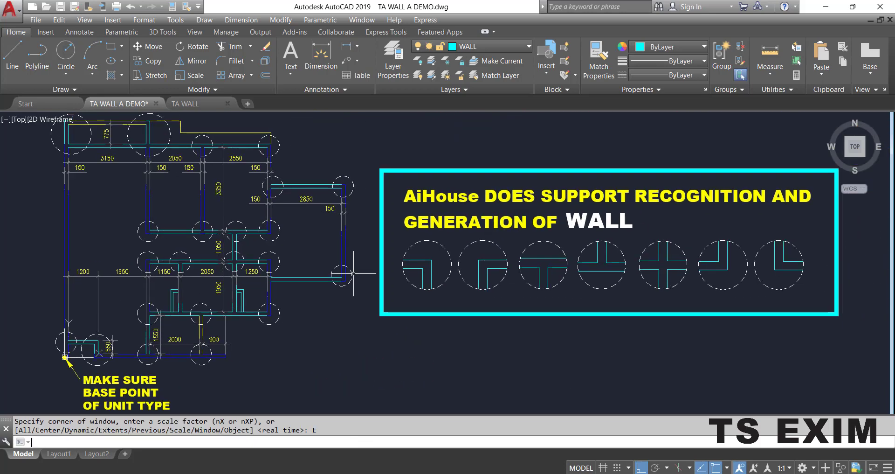
mouse_move(289, 324)
middle_down()
mouse_move(476, 308)
mouse_move(443, 348)
middle_up()
Switch to the TA WALL drawing and inspect its plain wall layout and the base point corner
click(187, 103)
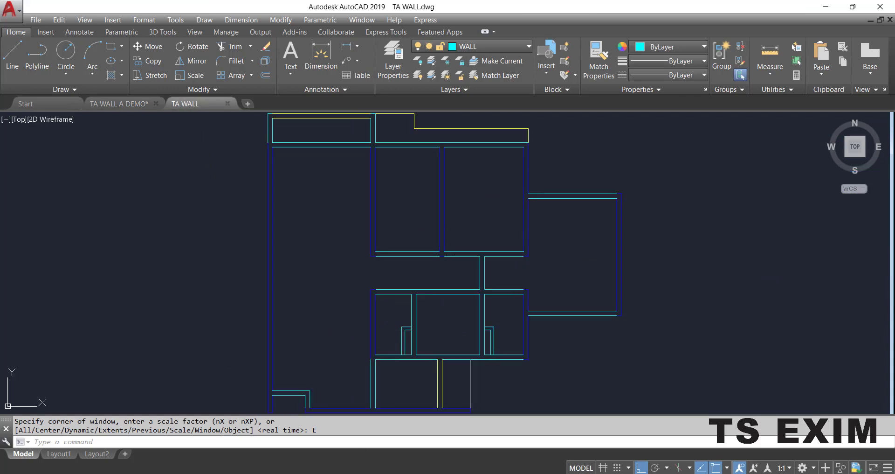
scroll(551, 392, down, 2)
middle_drag(518, 362, 456, 310)
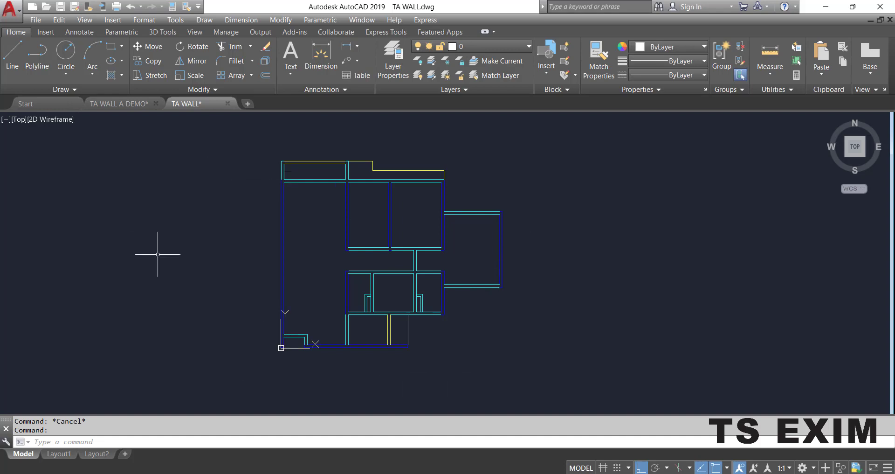
scroll(344, 186, up, 4)
scroll(359, 296, down, 3)
scroll(289, 294, up, 5)
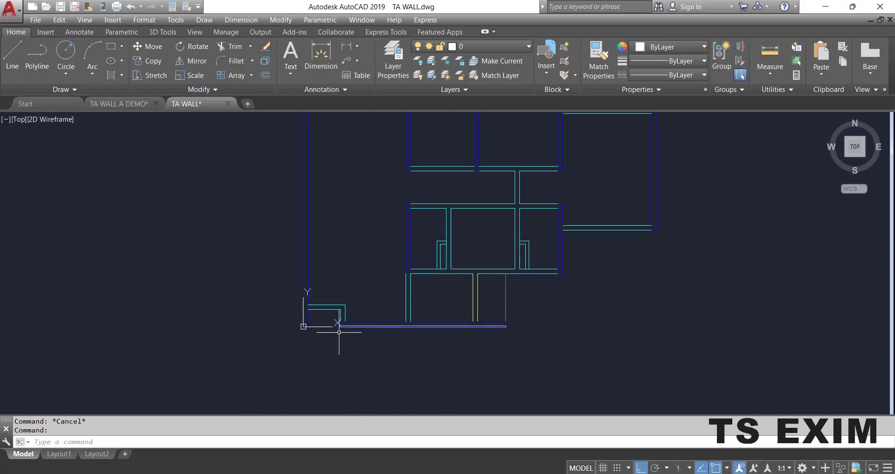
scroll(289, 293, up, 4)
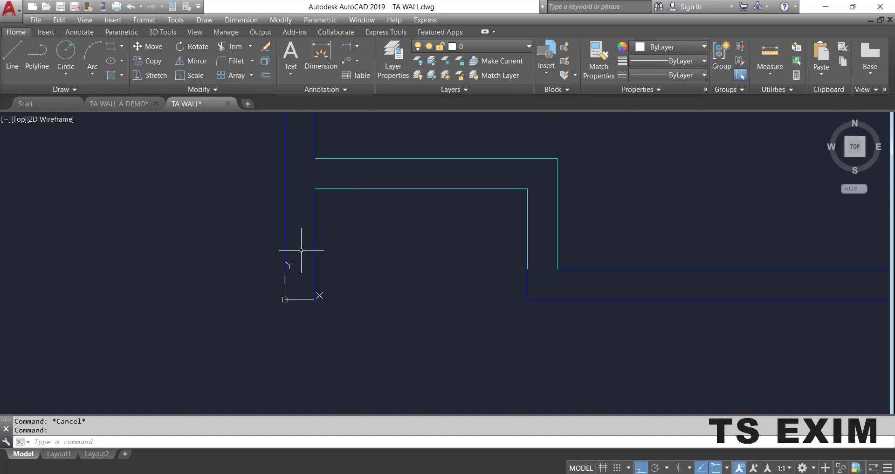
Return to the TA WALL A DEMO drawing and review the base point note against the overall plan
click(142, 104)
scroll(238, 397, up, 4)
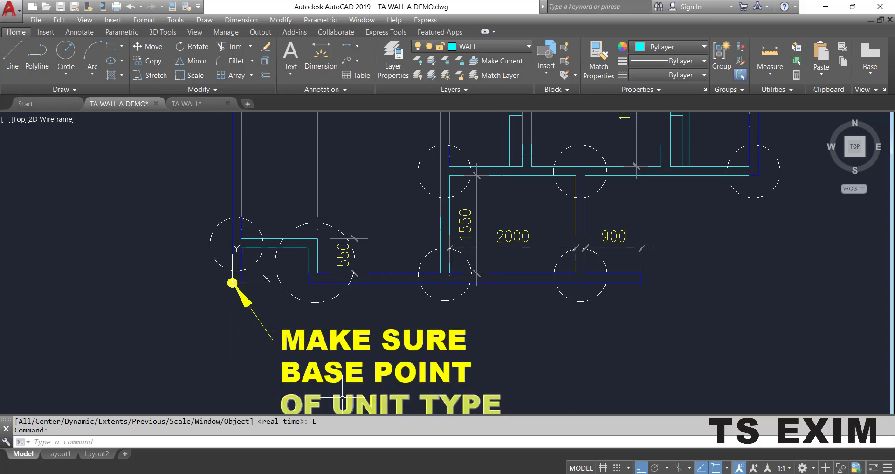
scroll(407, 328, down, 3)
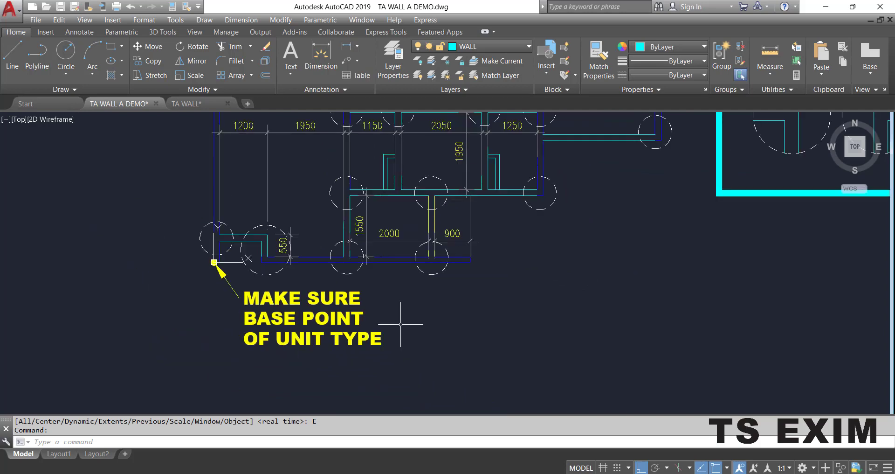
scroll(340, 371, down, 5)
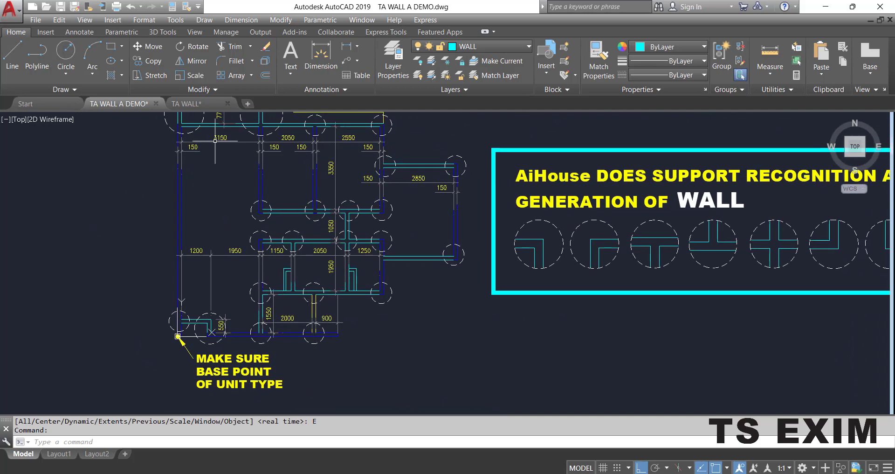
Switch back to the TA WALL drawing and bring the whole wall plan into view with Zoom Extents
click(187, 103)
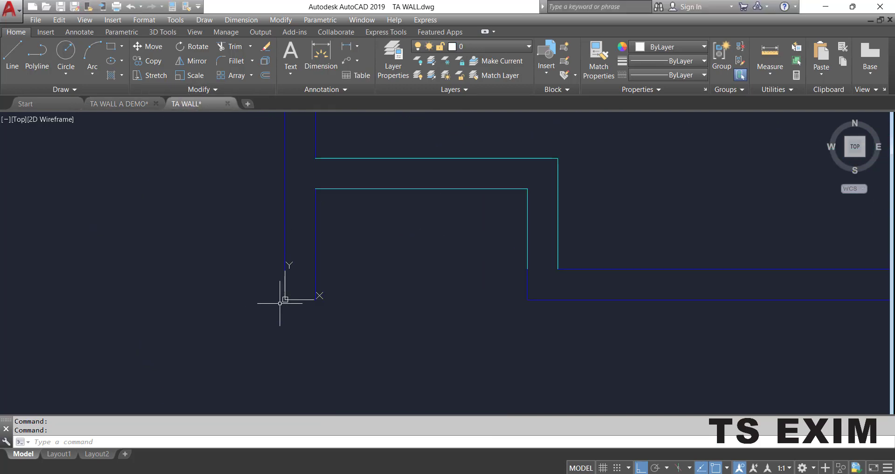
text(z)
key(Return)
text(E)
scroll(288, 308, down, 4)
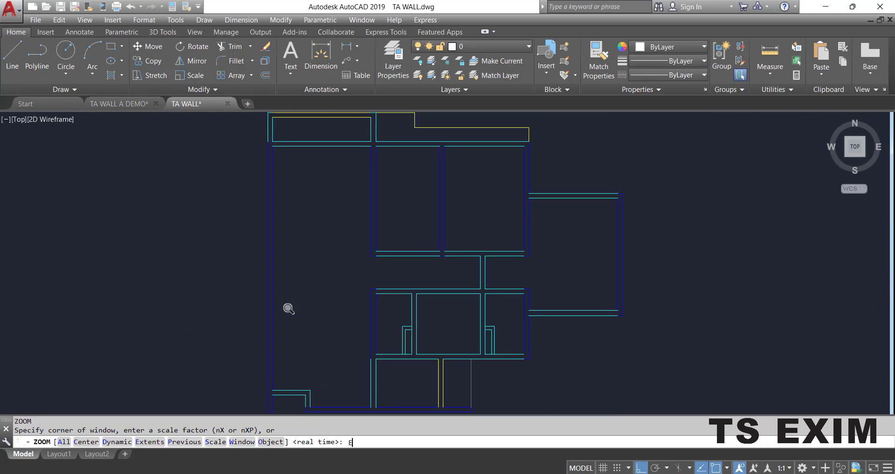
key(Return)
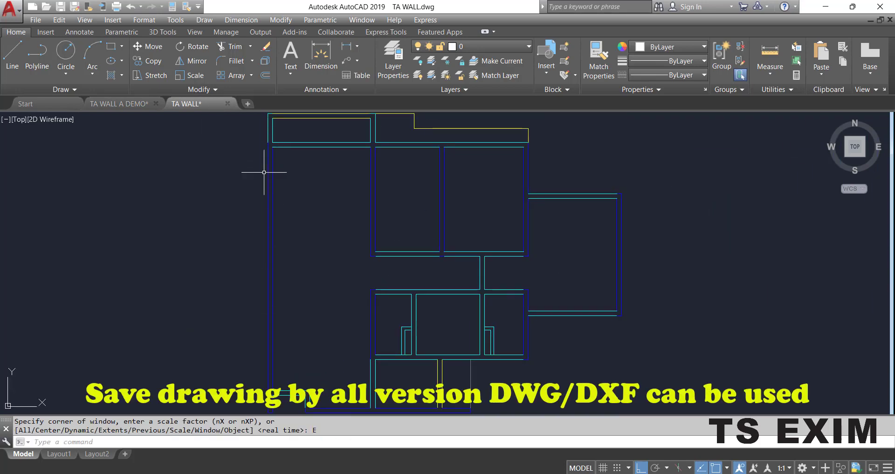
key(Return)
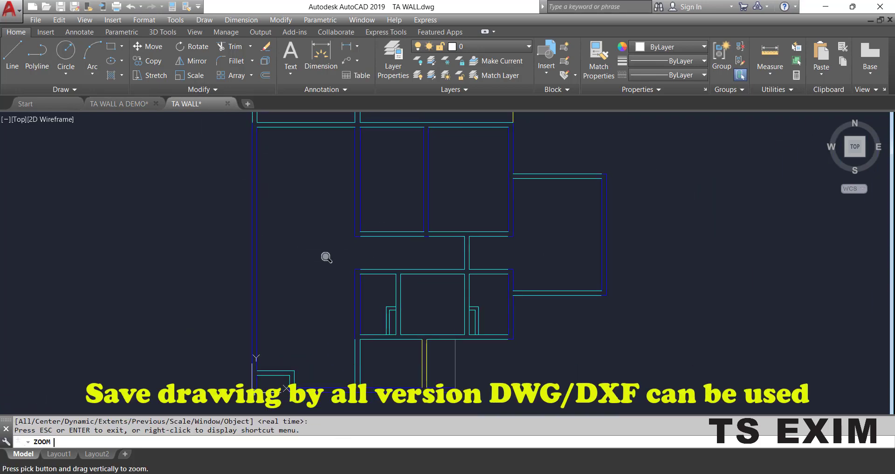
drag(280, 252, 296, 285)
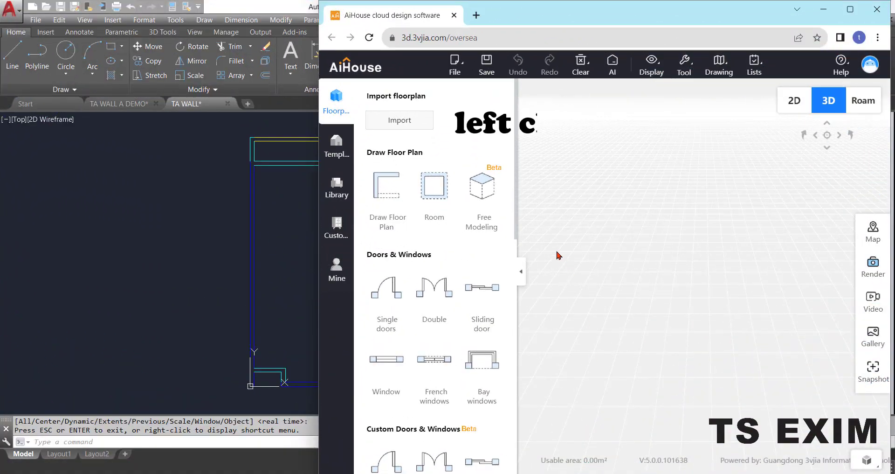
In AiHouse in the browser, import TA WALL.dwg from the UNIT folder as the floor plan
click(400, 121)
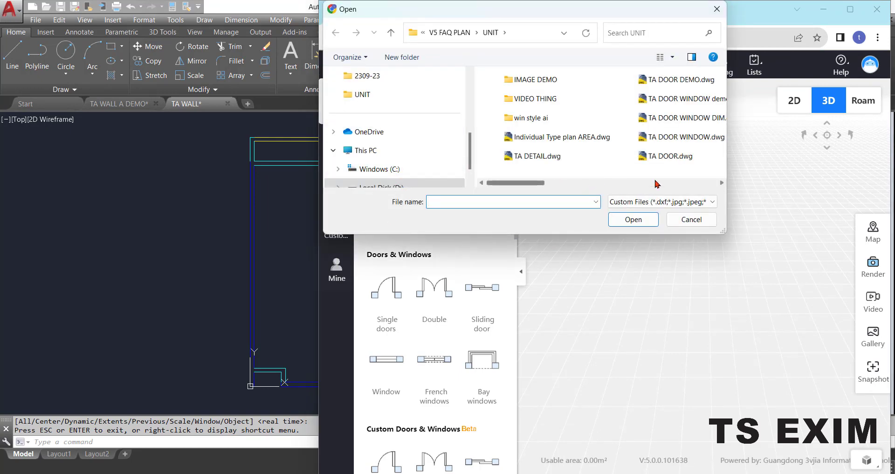
click(657, 183)
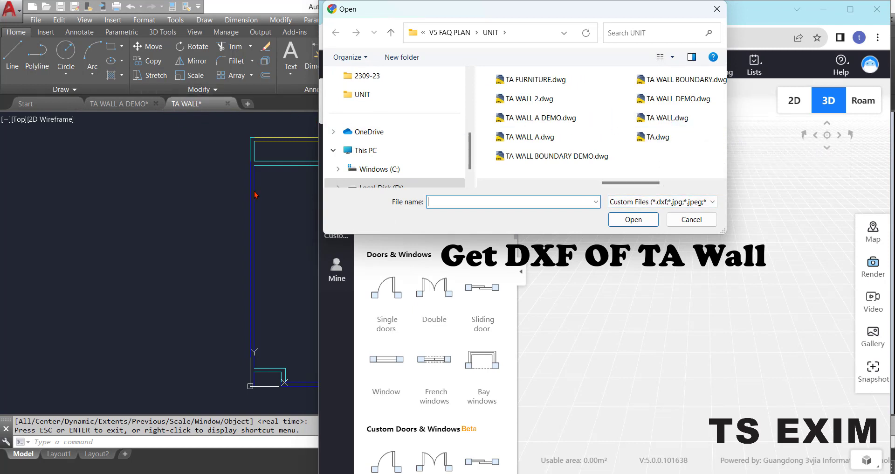
click(280, 208)
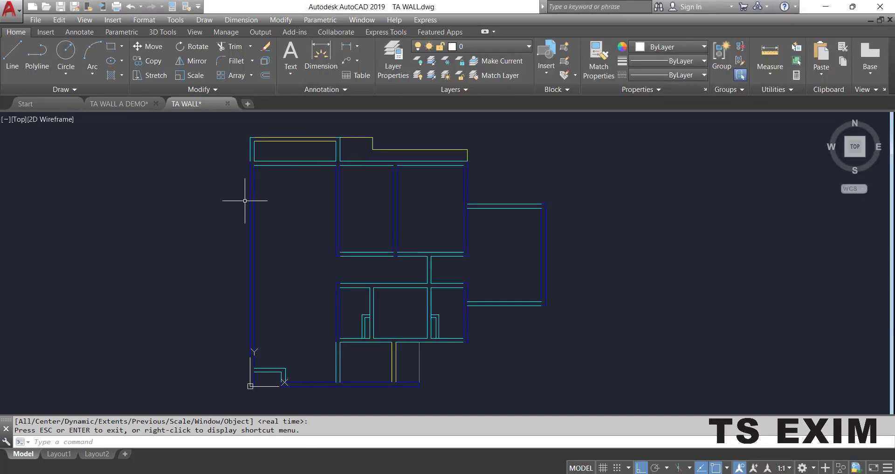
key(alt+Tab)
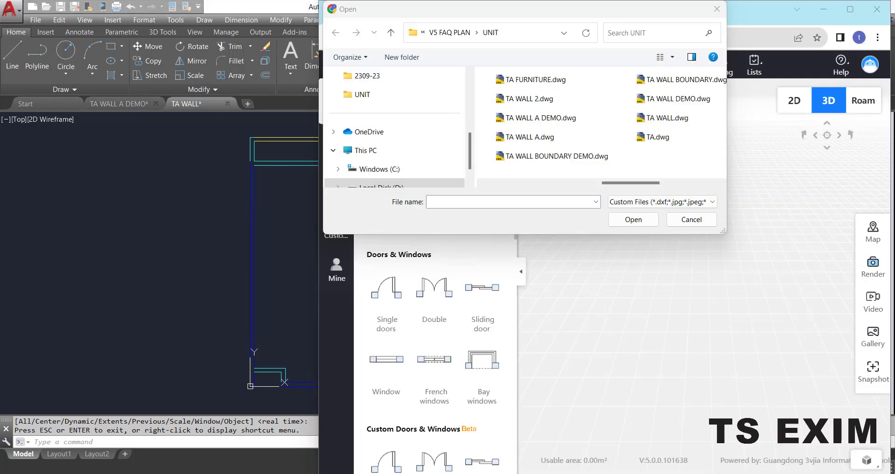
click(661, 122)
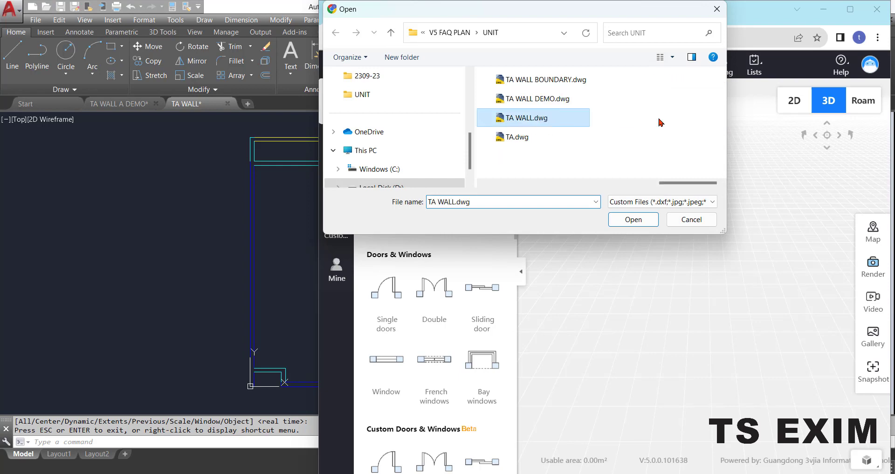
double_click(534, 119)
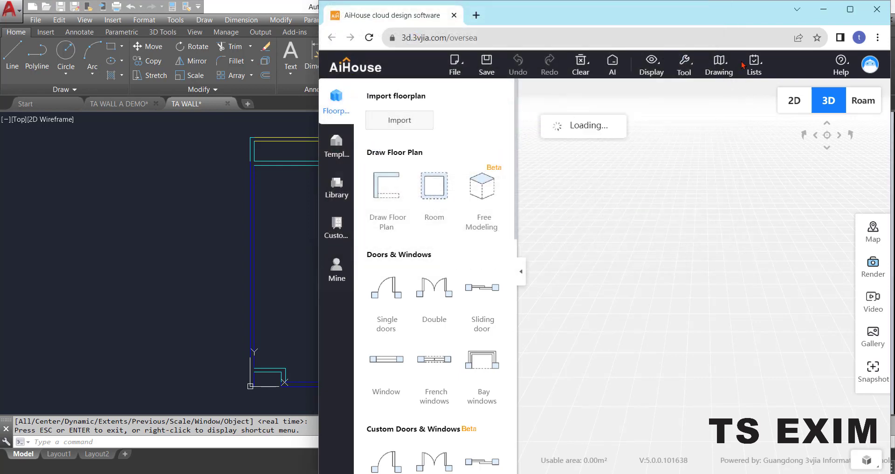
Maximize the AiHouse window, dismiss the rating bar and inspect the generated walls in 3D from different angles
click(850, 10)
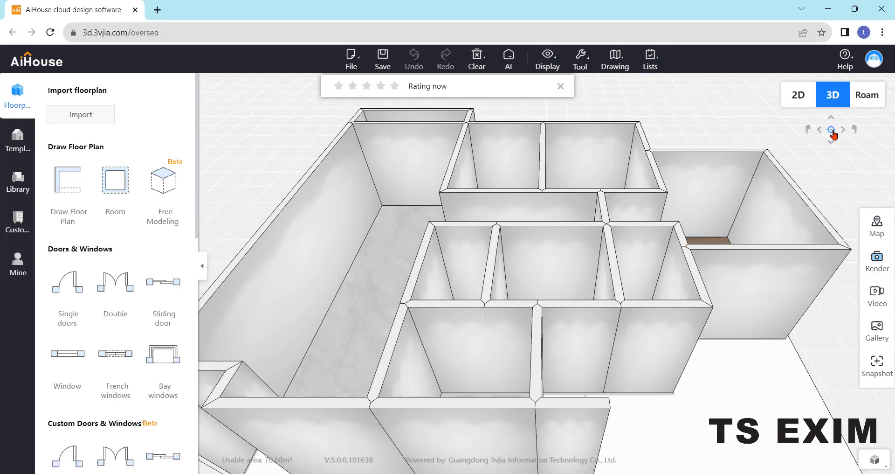
scroll(613, 264, down, 3)
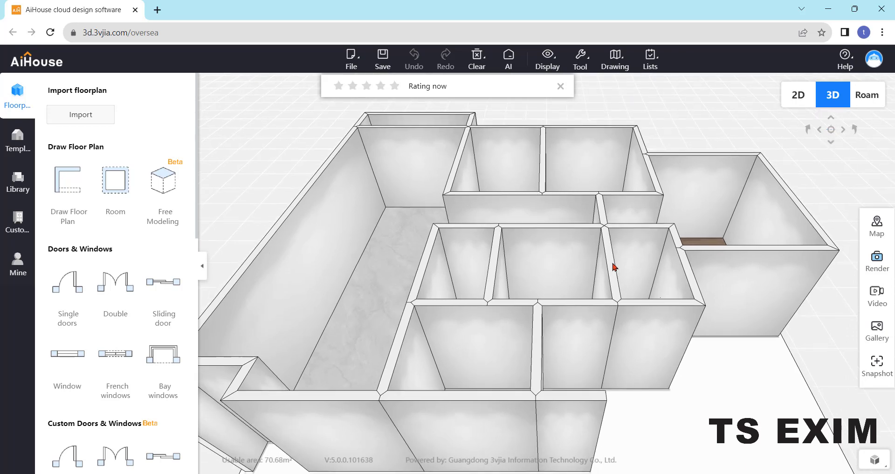
drag(582, 236, 581, 269)
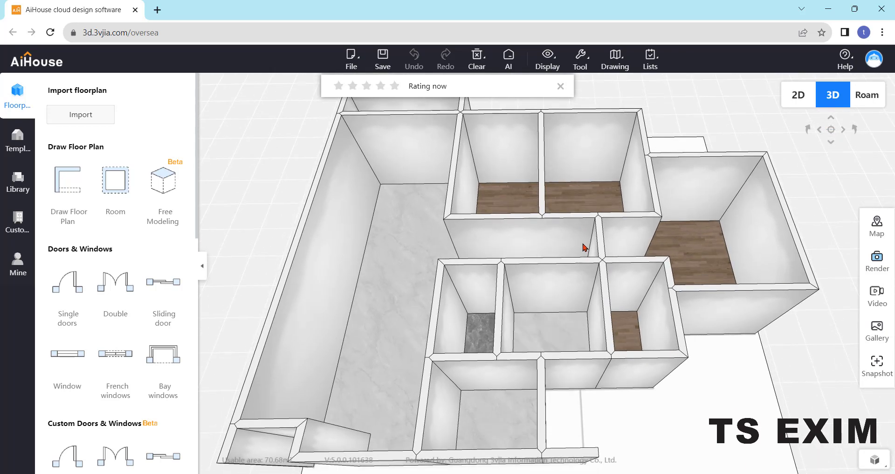
scroll(581, 247, down, 3)
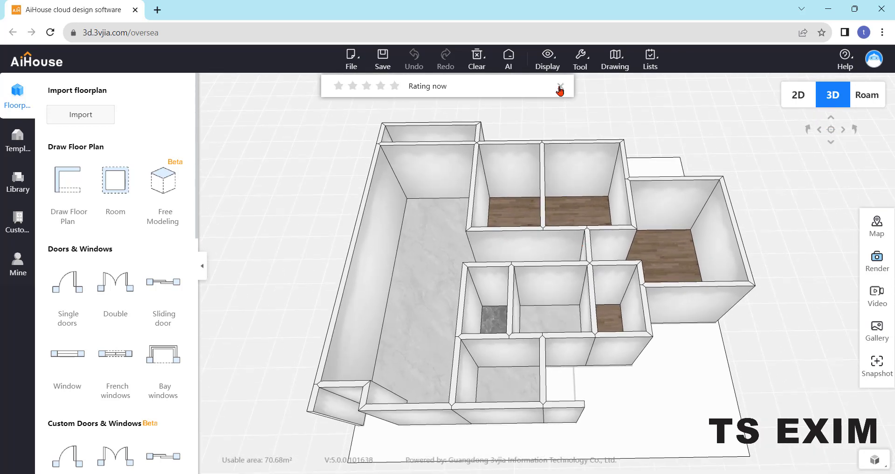
click(561, 87)
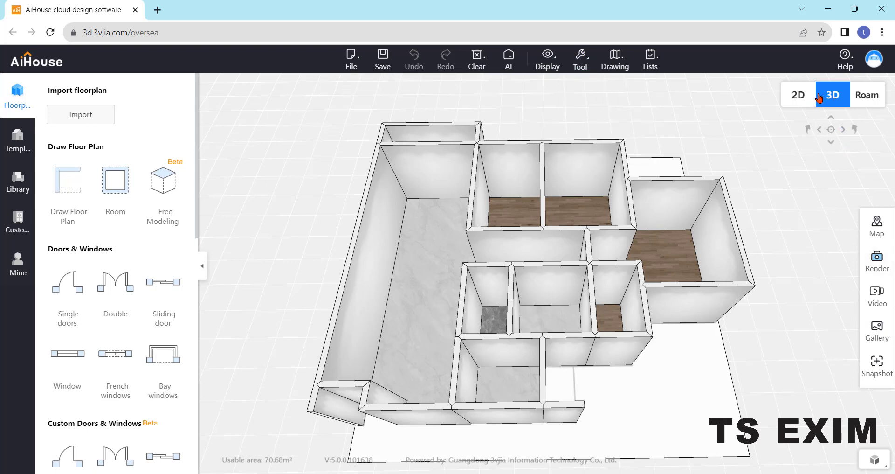
click(831, 131)
drag(666, 301, 772, 217)
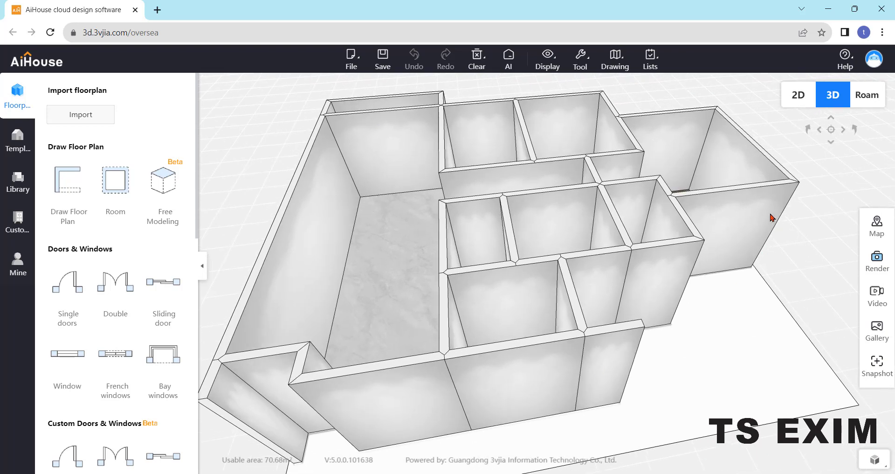
click(832, 133)
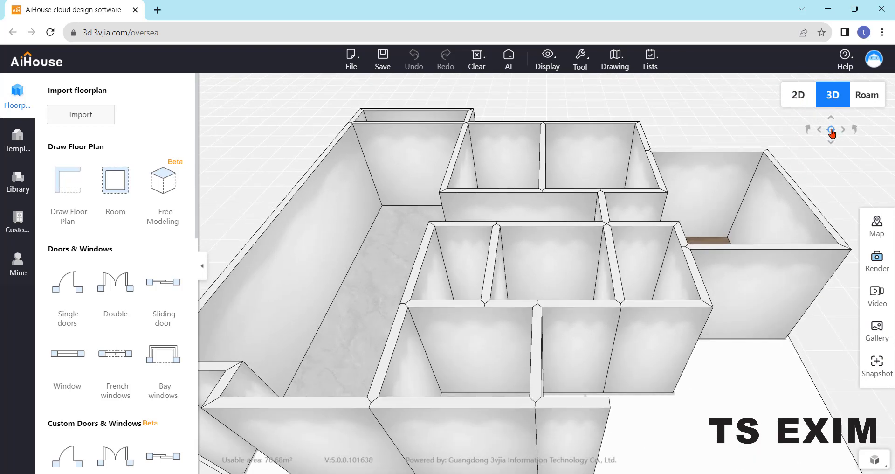
Show the whole plan in 2D and change the 2.44 m² bedroom's room type to Bathroom
click(799, 96)
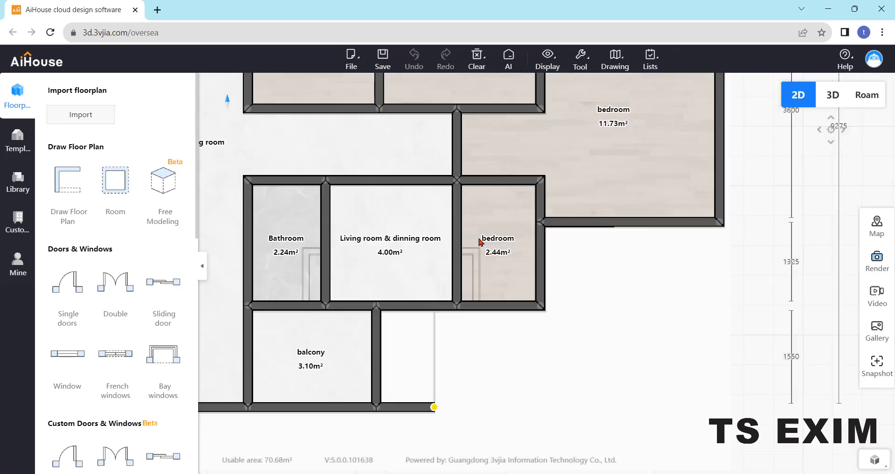
click(832, 130)
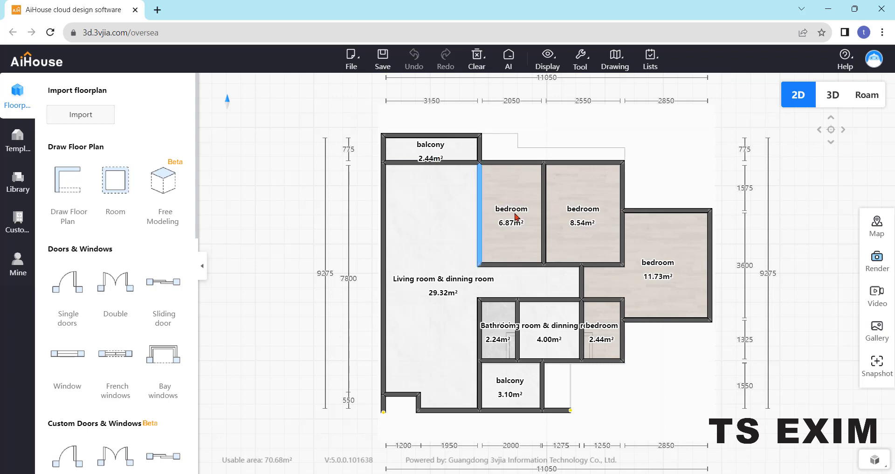
click(602, 331)
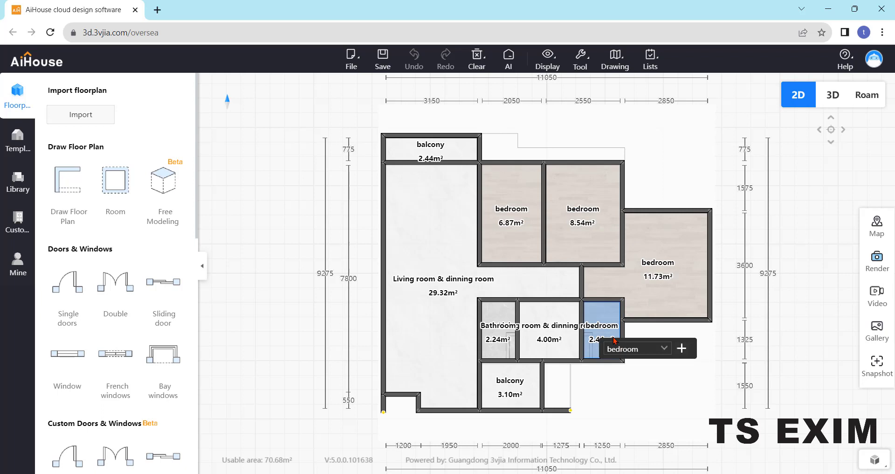
click(665, 349)
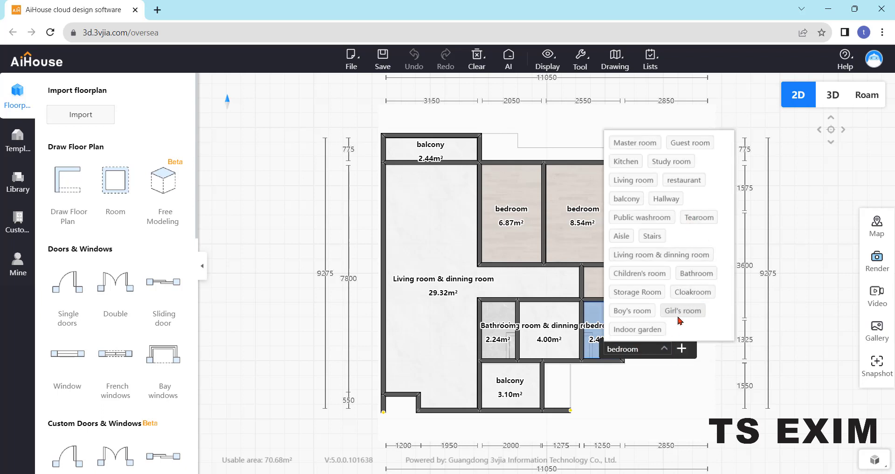
click(694, 275)
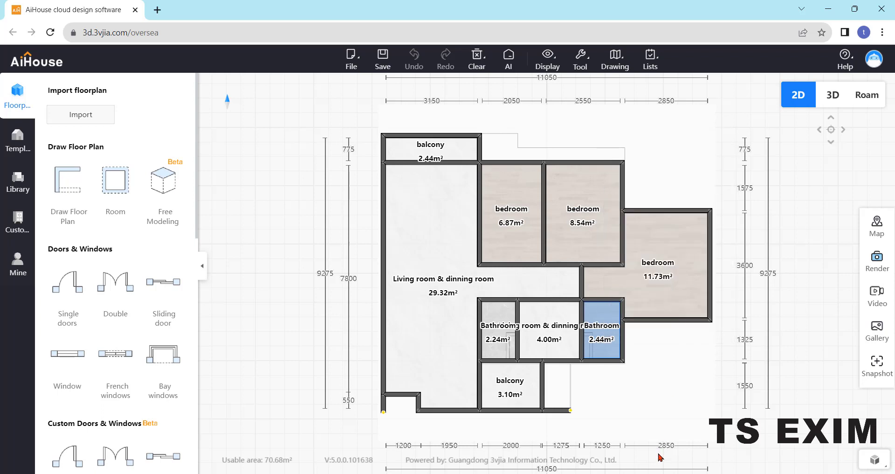
Change the room type of the 4.00 m² living and dining room between the two bathrooms to Children's room
click(556, 328)
click(557, 329)
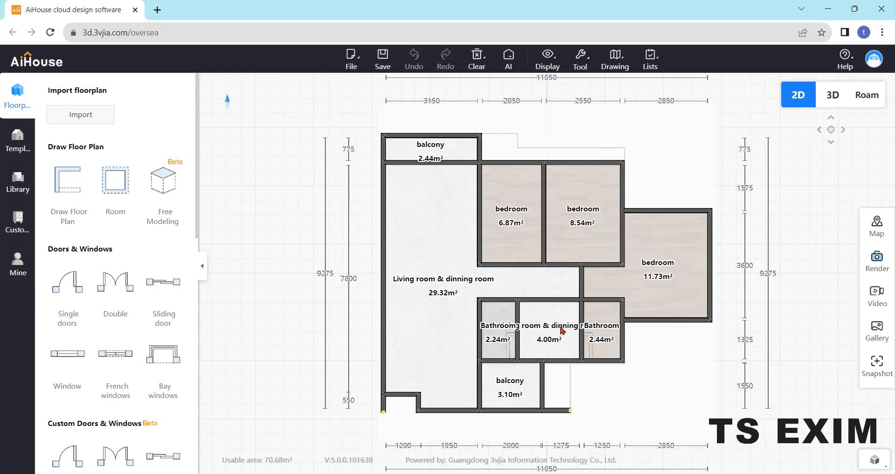
click(567, 328)
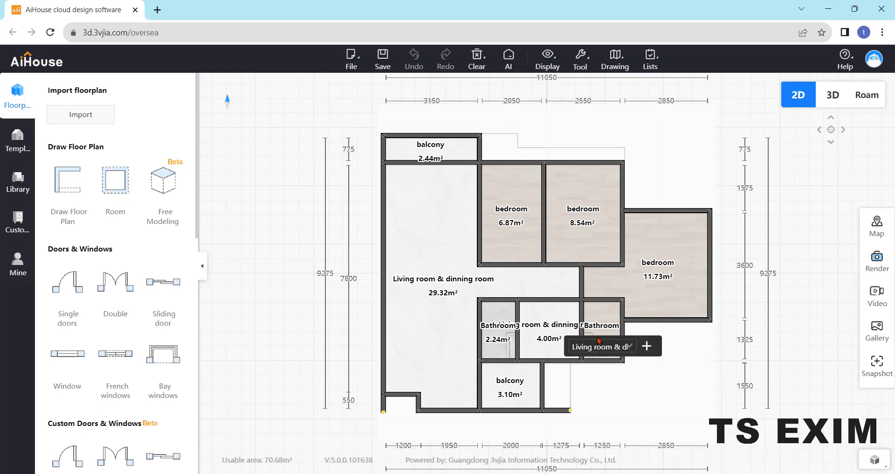
click(630, 348)
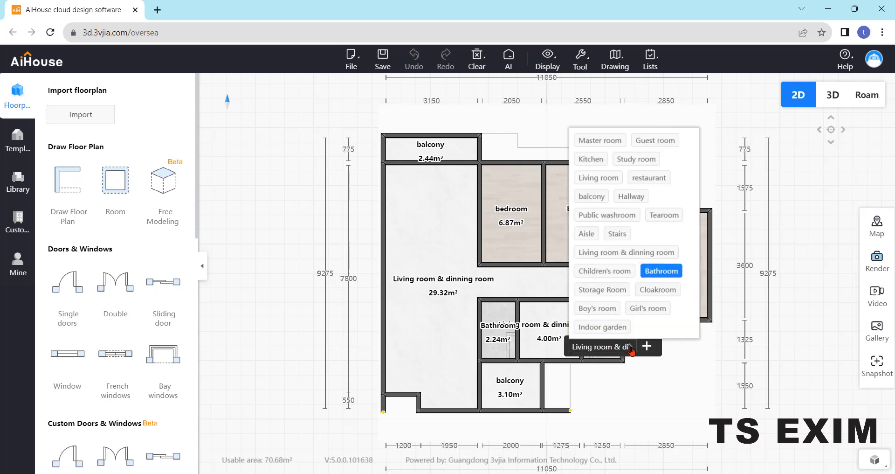
click(613, 273)
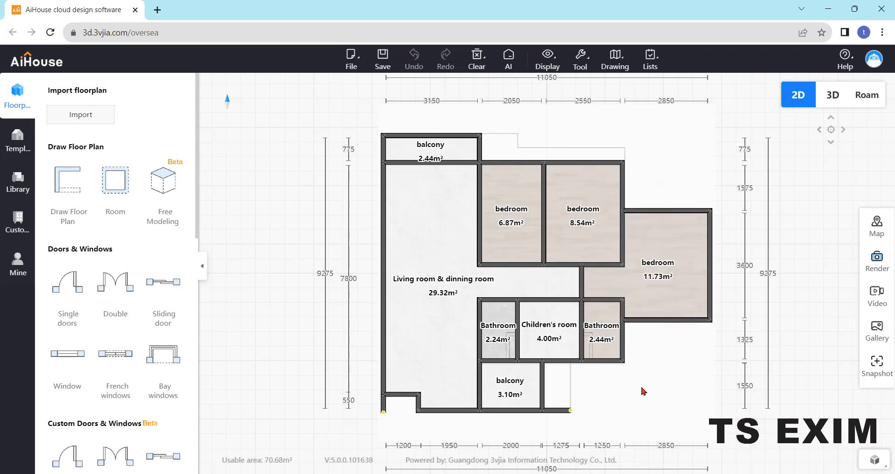
Rename the 3.10 m² balcony below the bathroom as YARD
click(513, 384)
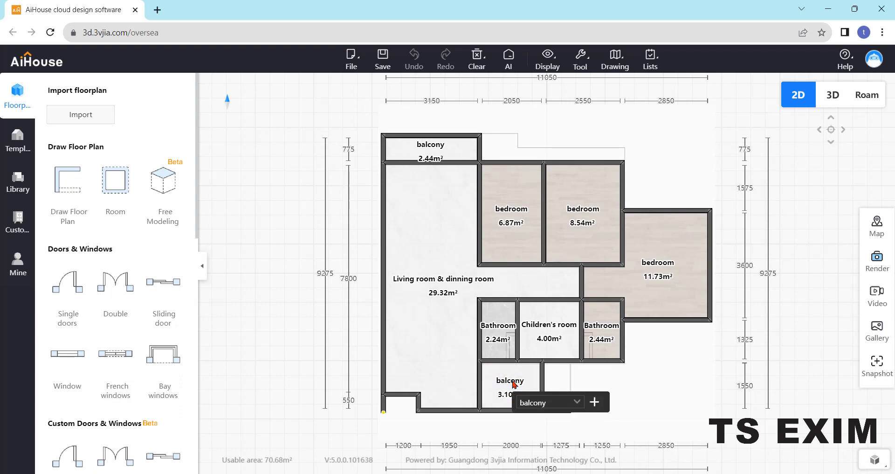
drag(546, 398, 475, 397)
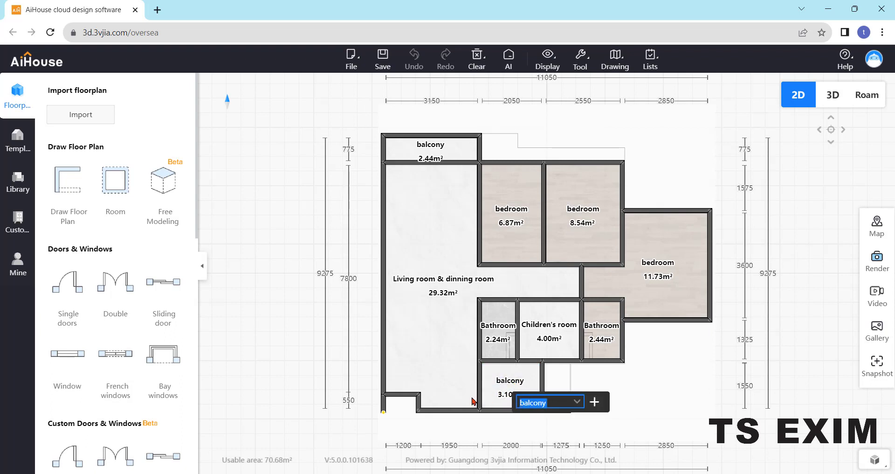
text(YARD)
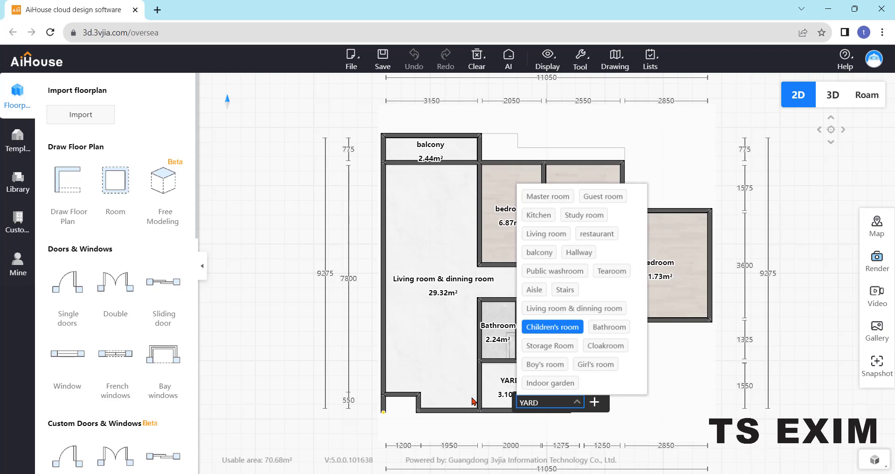
key(Return)
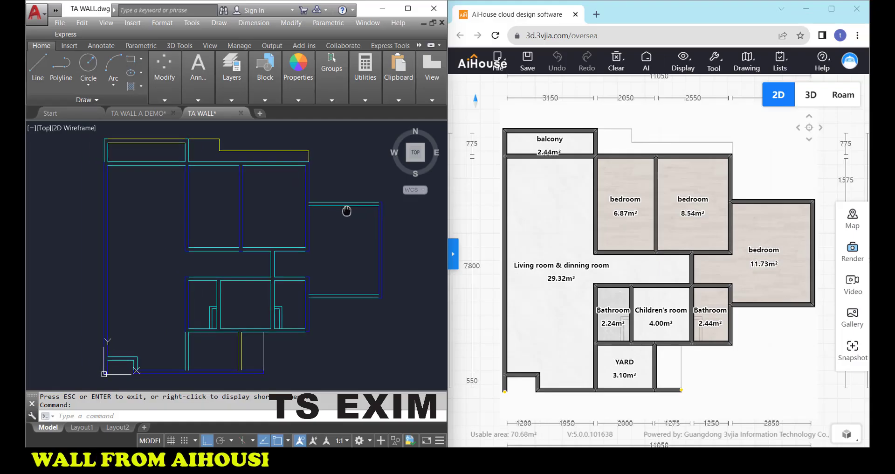
Switch AutoCAD to the TA WALL A DEMO drawing and compare its balcony and bedroom dimensions with those of the AiHouse plan
middle_drag(347, 211, 347, 214)
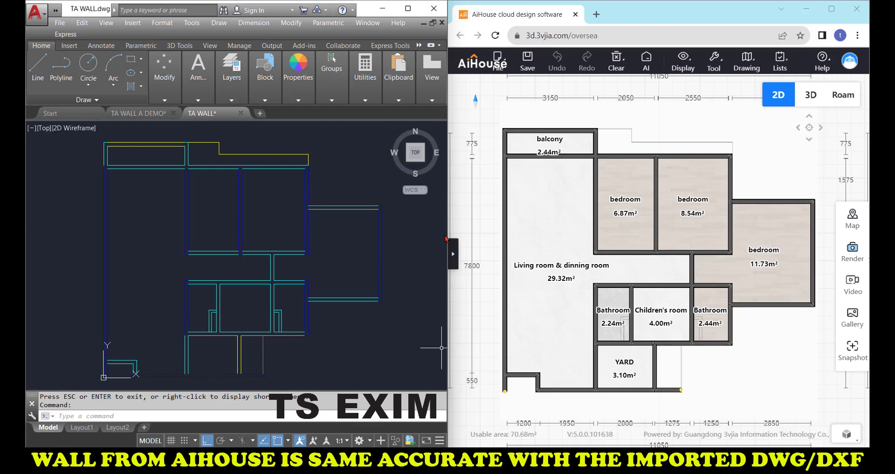
click(138, 112)
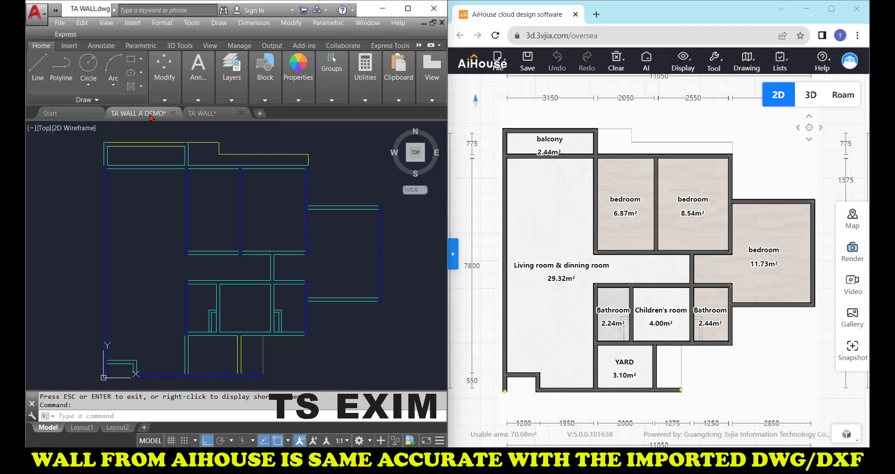
scroll(136, 185, up, 5)
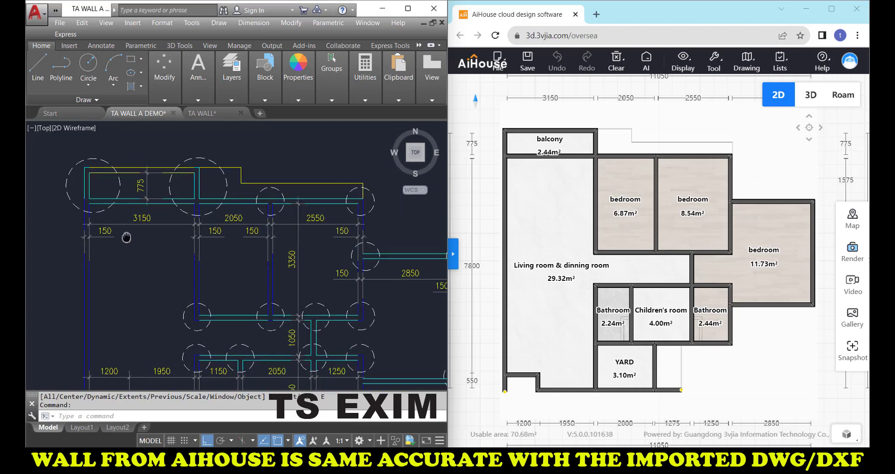
middle_drag(143, 229, 123, 259)
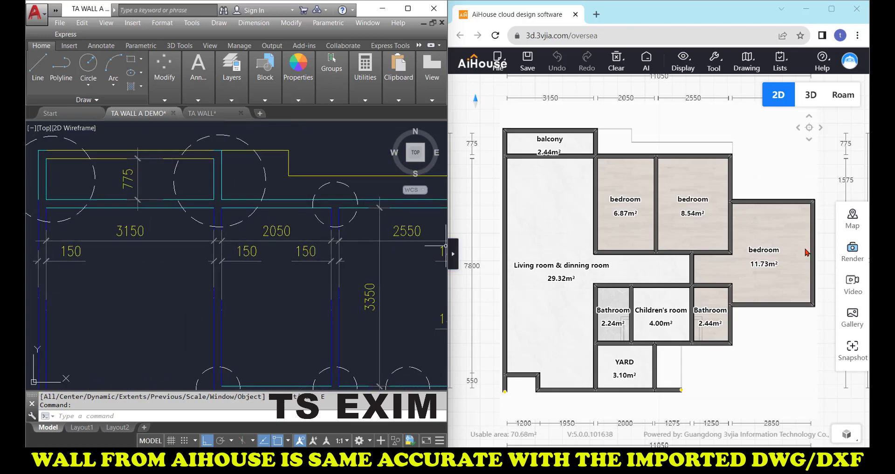
click(680, 120)
scroll(647, 142, up, 2)
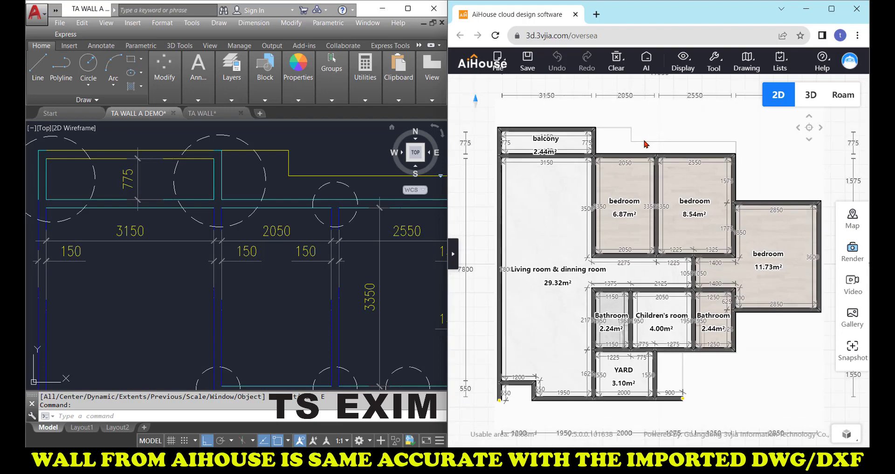
scroll(634, 137, up, 4)
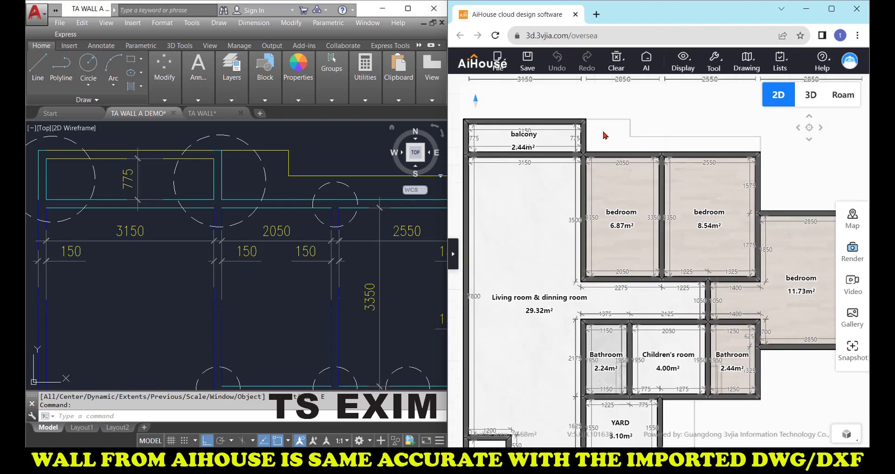
scroll(603, 134, up, 3)
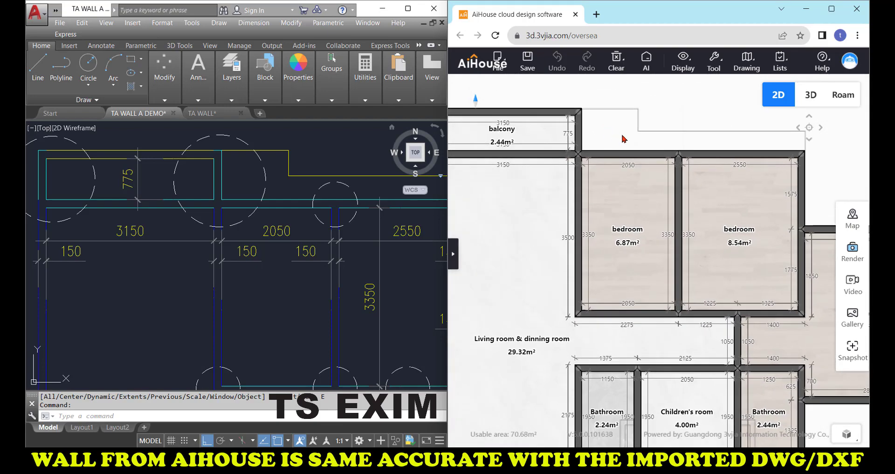
drag(623, 136, 679, 156)
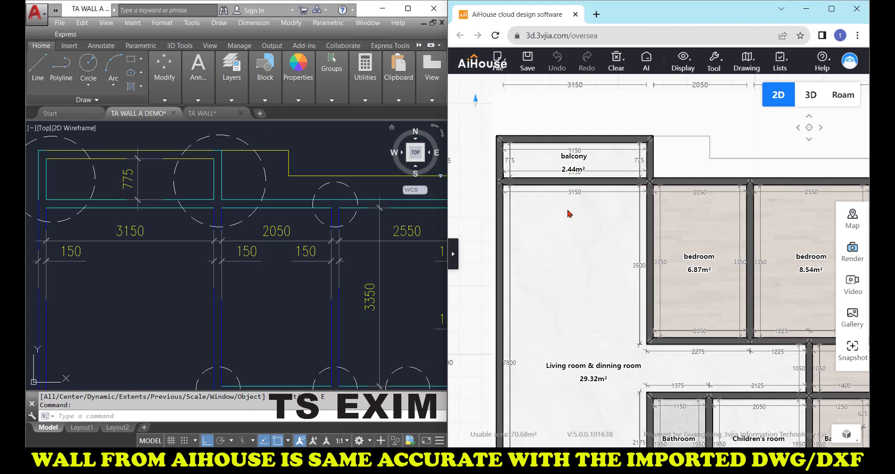
Inspect the living room's outer side wall and compare its thickness with the dimensioned drawing, then deselect it
click(498, 223)
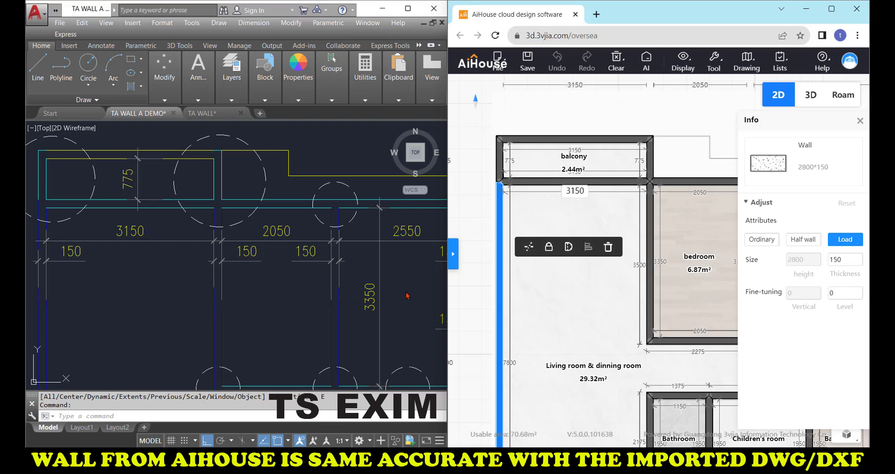
drag(536, 231, 493, 230)
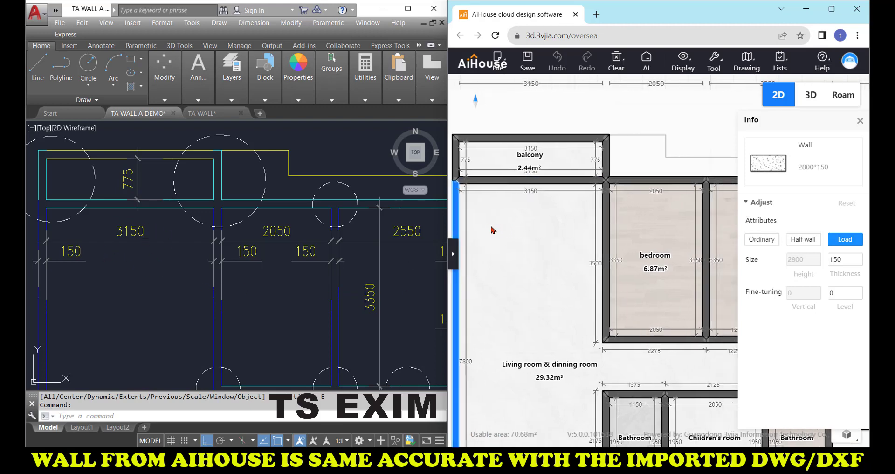
click(484, 252)
key(Escape)
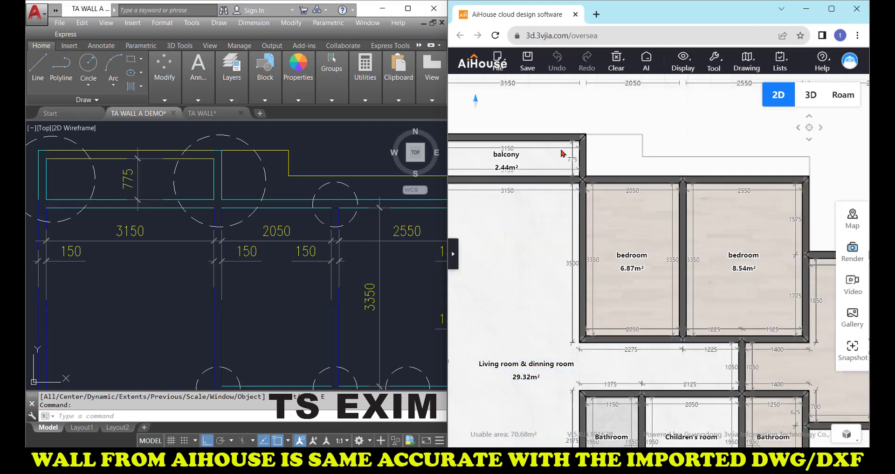
Select the wall between the 6.87 m² and 8.54 m² bedrooms and compare its thickness and adjoining room dimensions with the AutoCAD drawing
drag(563, 153, 497, 162)
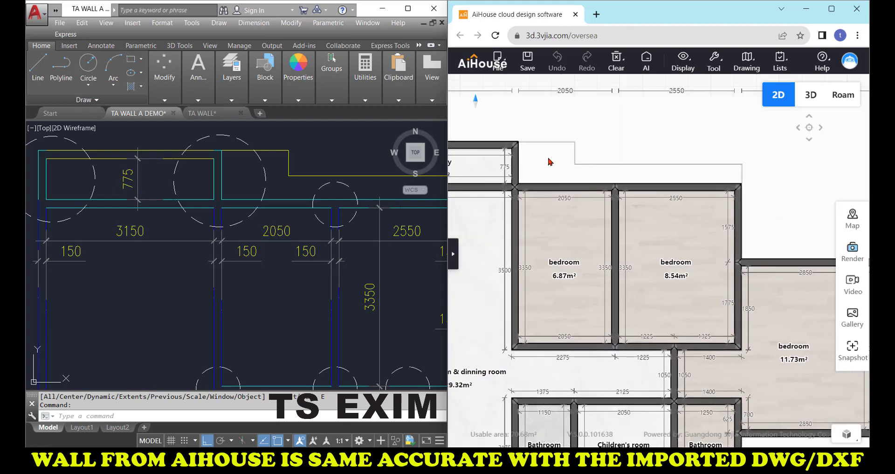
click(616, 246)
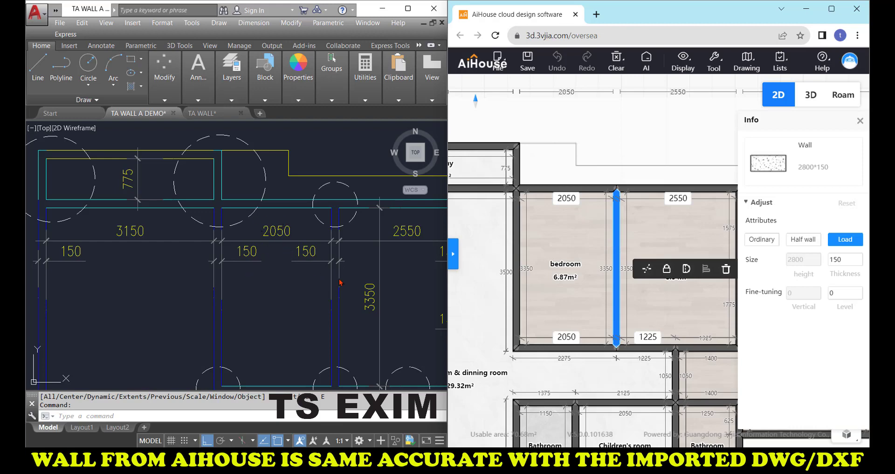
middle_drag(275, 288, 194, 287)
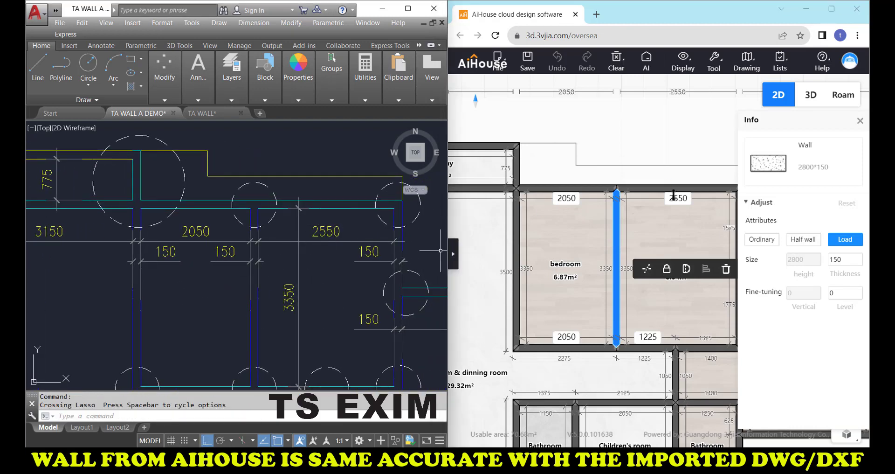
middle_drag(303, 319, 310, 264)
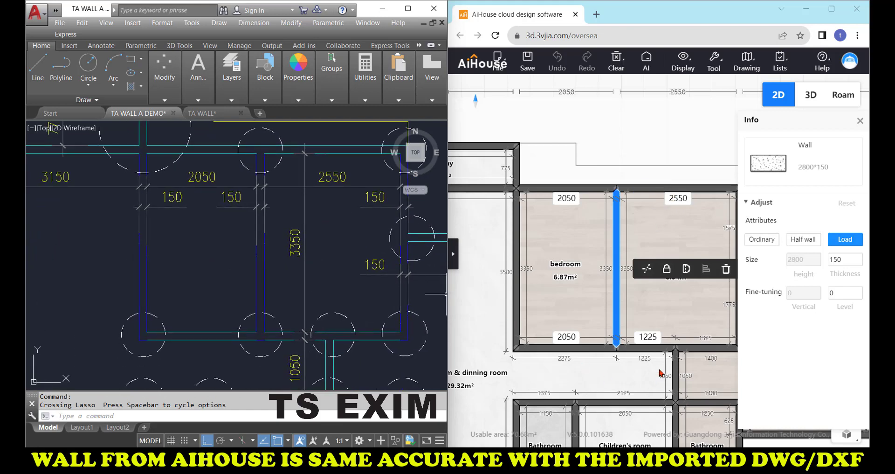
Inspect the walls on both sides of the corridor below the bedrooms to check the corridor width, and close the wall properties
click(594, 347)
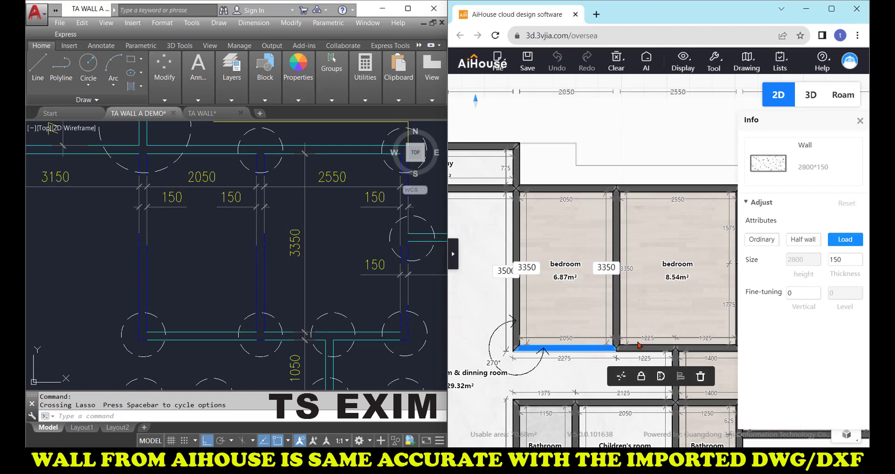
click(647, 402)
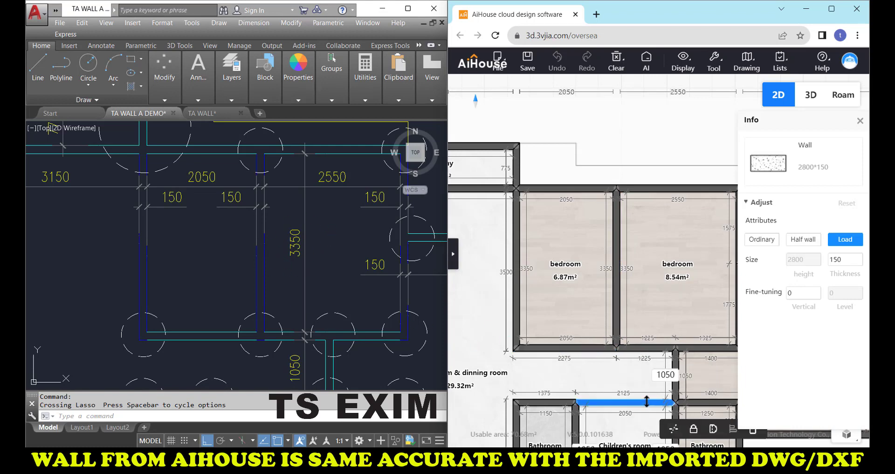
click(860, 120)
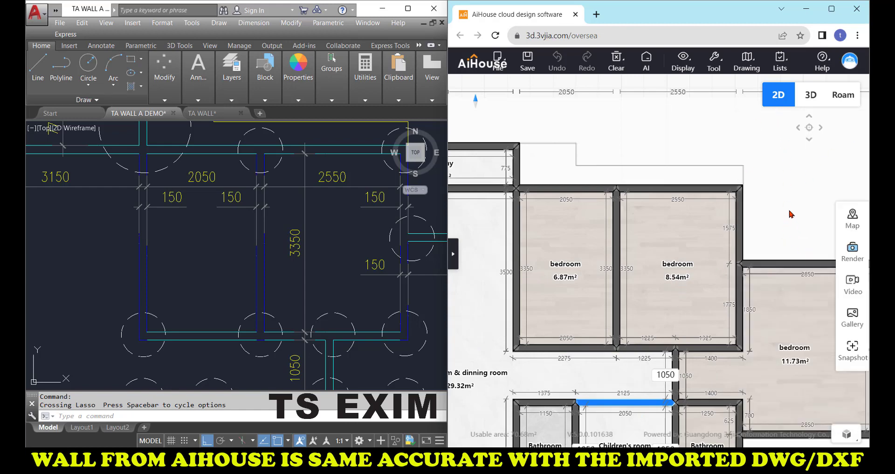
Compare the Children's room wall lengths and the corridor width with the matching dimensions in the AutoCAD drawing
drag(792, 214, 783, 119)
mouse_move(794, 394)
mouse_down()
mouse_move(792, 311)
mouse_move(774, 314)
mouse_up()
click(619, 220)
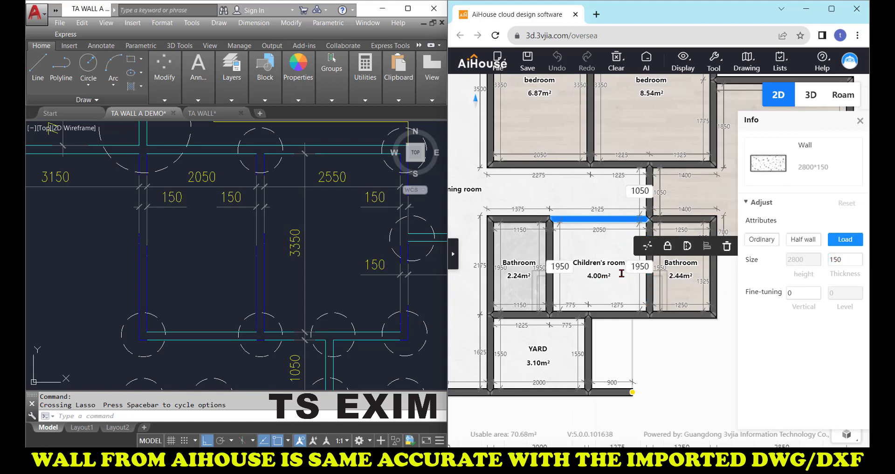
click(340, 269)
middle_drag(340, 279, 327, 175)
middle_drag(305, 295, 310, 182)
scroll(297, 240, up, 4)
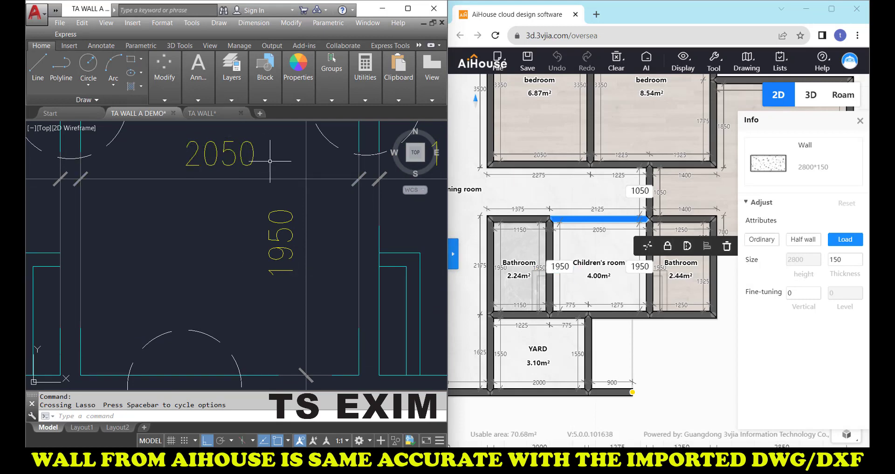
scroll(597, 235, up, 6)
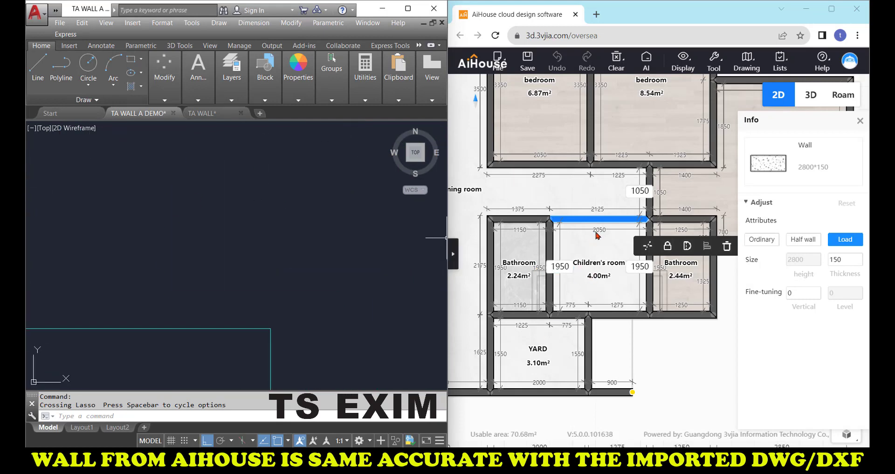
scroll(292, 267, down, 5)
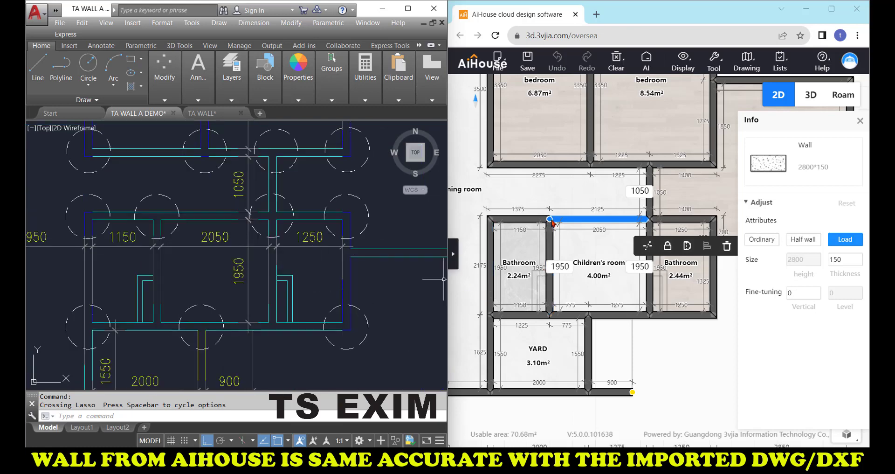
Check the wall between the 2.24 m² bathroom and the Children's room against the drawing, and show the drawing's yard dimensions
click(541, 248)
scroll(557, 241, up, 3)
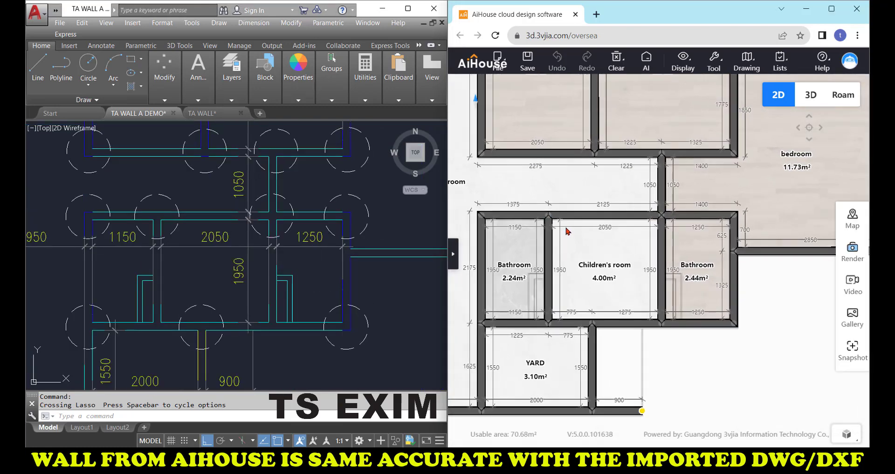
scroll(601, 240, up, 5)
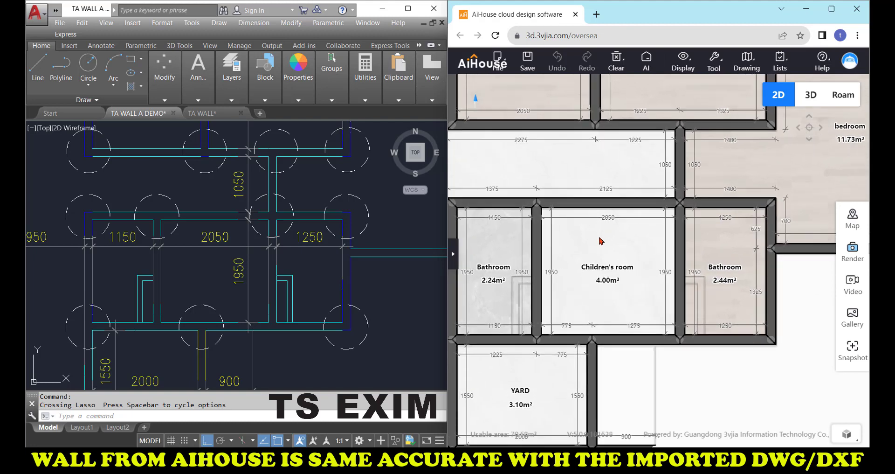
drag(632, 241, 646, 247)
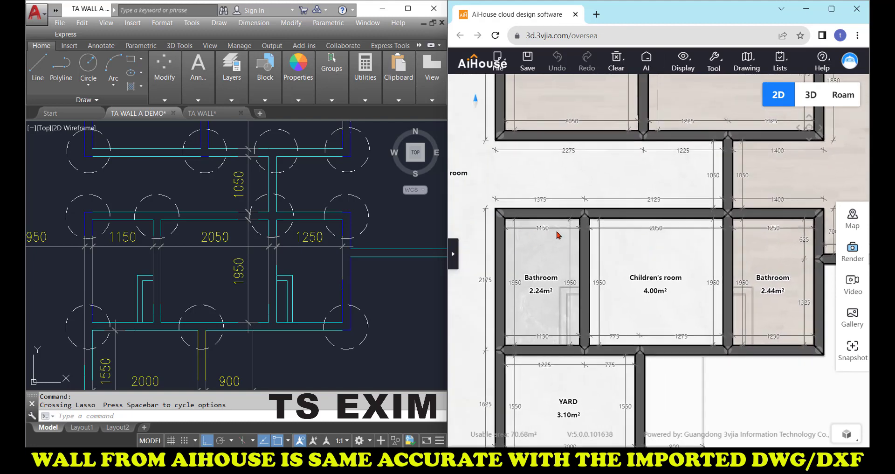
click(587, 244)
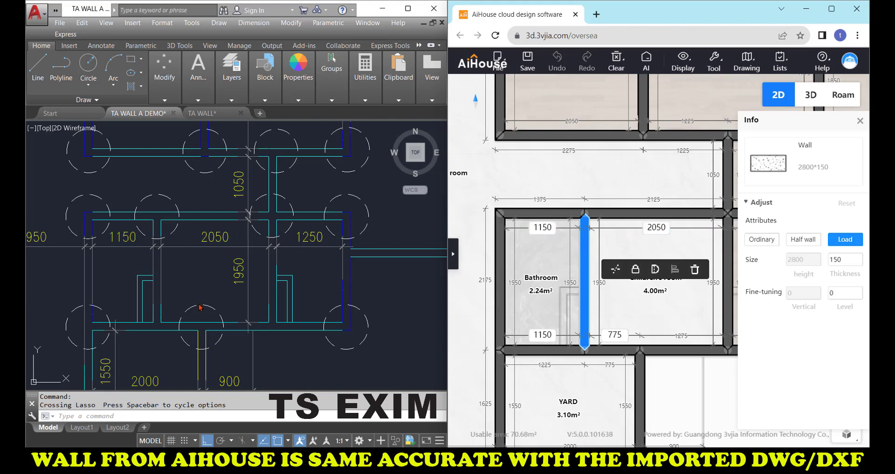
click(212, 281)
middle_drag(212, 282, 254, 157)
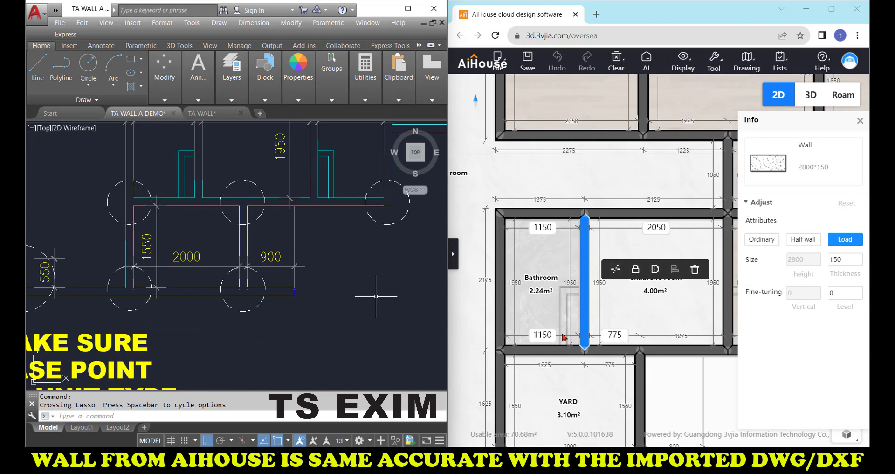
Close the wall properties and compare the yard and lower exterior wall dimensions with the AutoCAD drawing
click(658, 392)
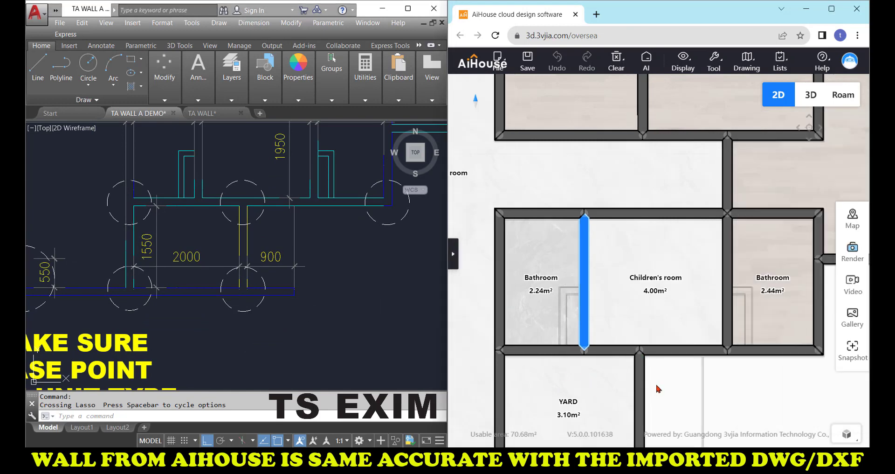
middle_drag(756, 345, 750, 294)
scroll(528, 344, up, 3)
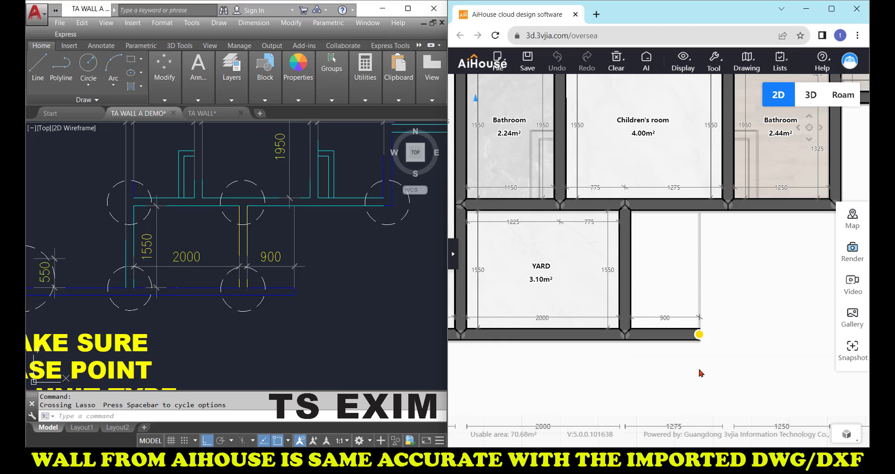
drag(587, 367, 730, 371)
drag(598, 369, 668, 370)
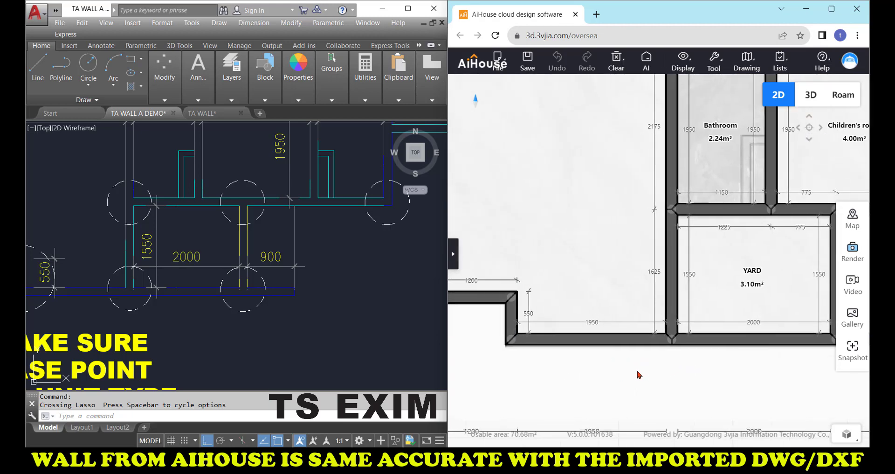
drag(560, 370, 650, 373)
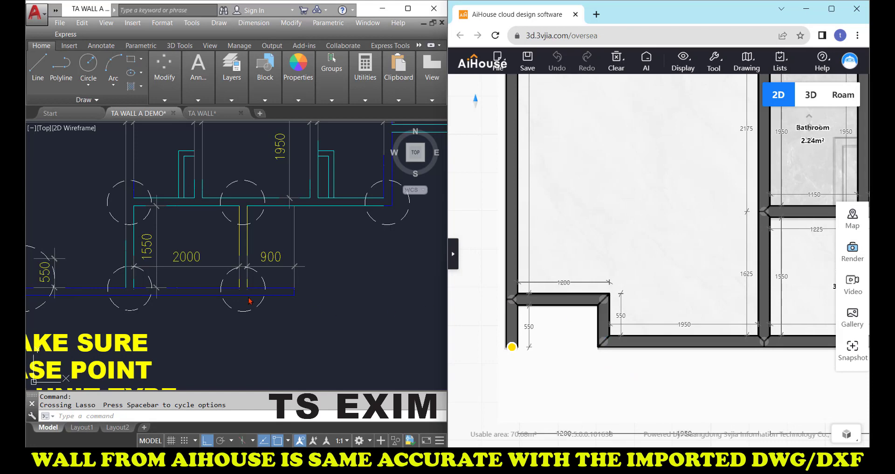
Show the entire floor plan in both the AutoCAD drawing and AiHouse for an overall comparison
scroll(254, 338, down, 4)
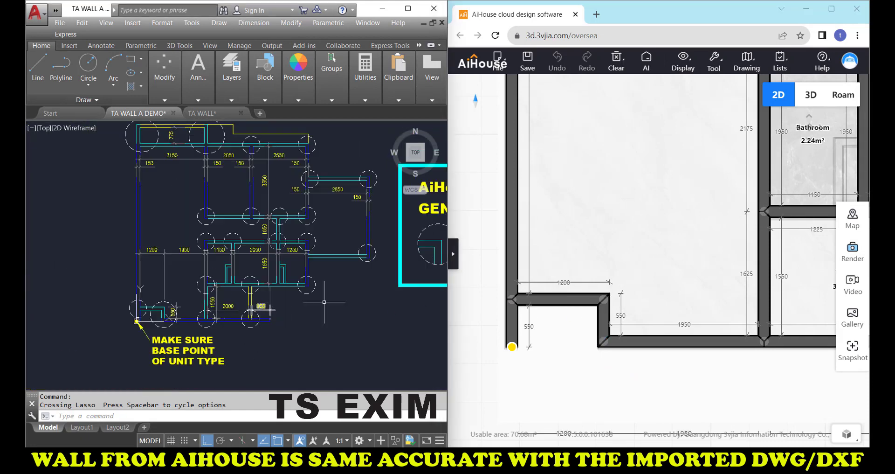
scroll(284, 320, down, 2)
scroll(350, 336, up, 2)
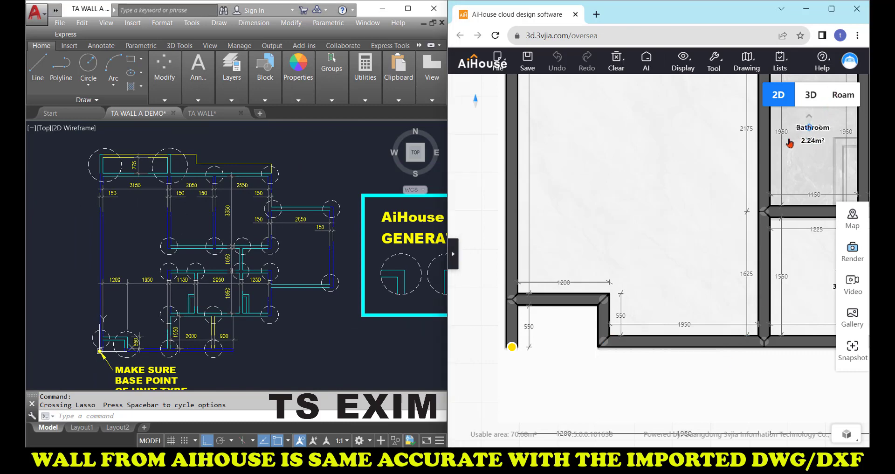
click(803, 128)
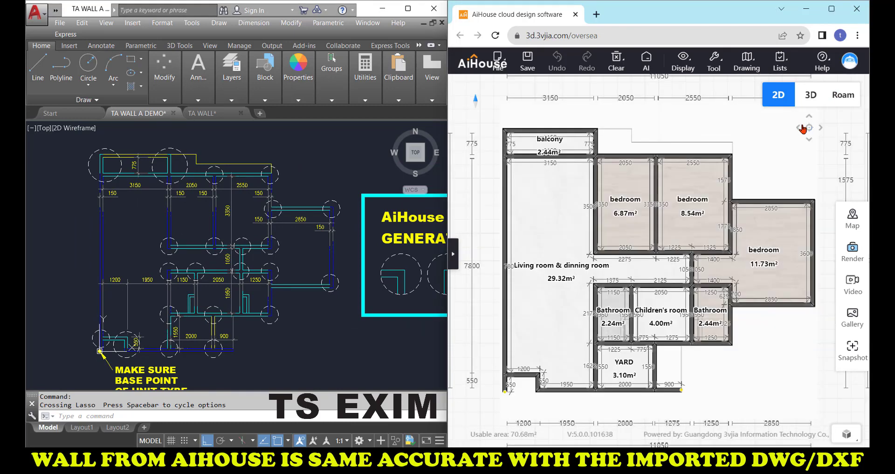
Maximize the AiHouse window and examine the generated walls of the whole apartment in 3D
click(829, 10)
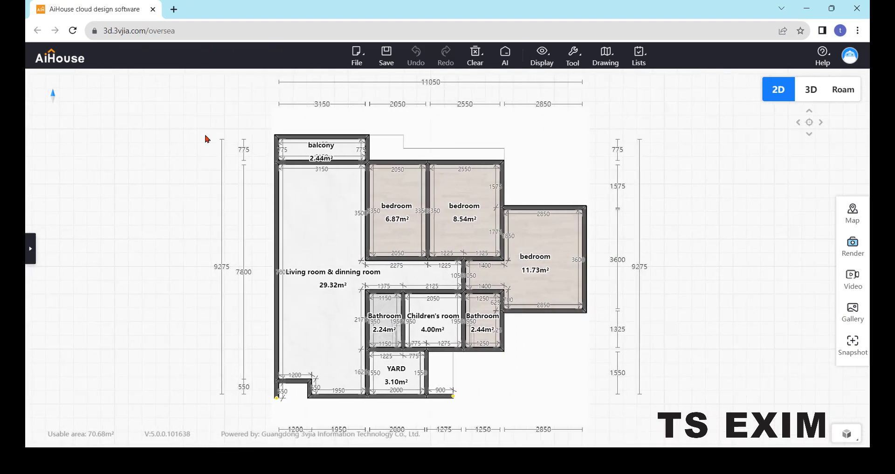
click(813, 91)
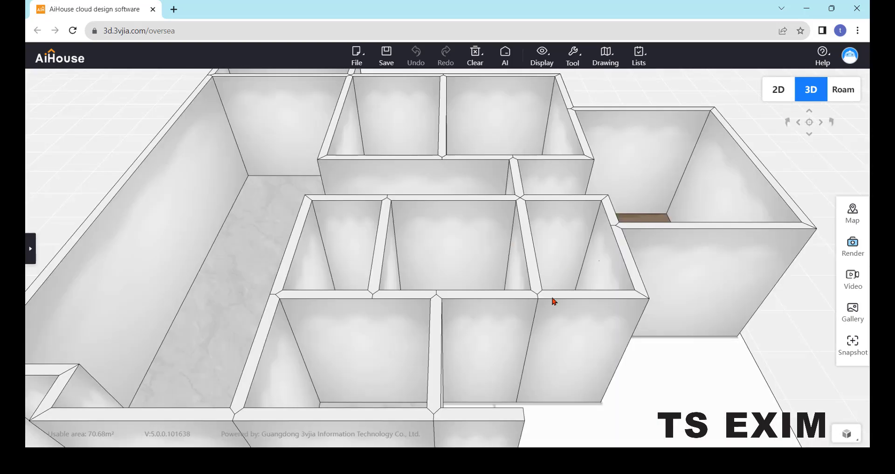
scroll(648, 354, down, 5)
scroll(609, 322, down, 3)
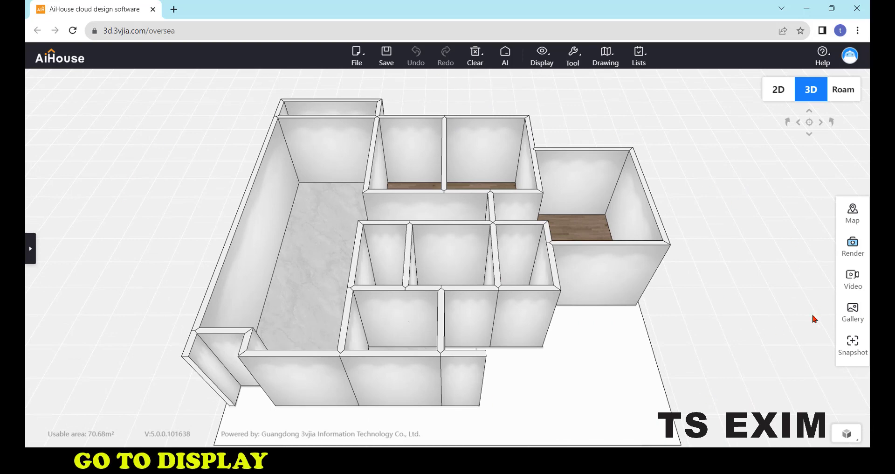
click(847, 433)
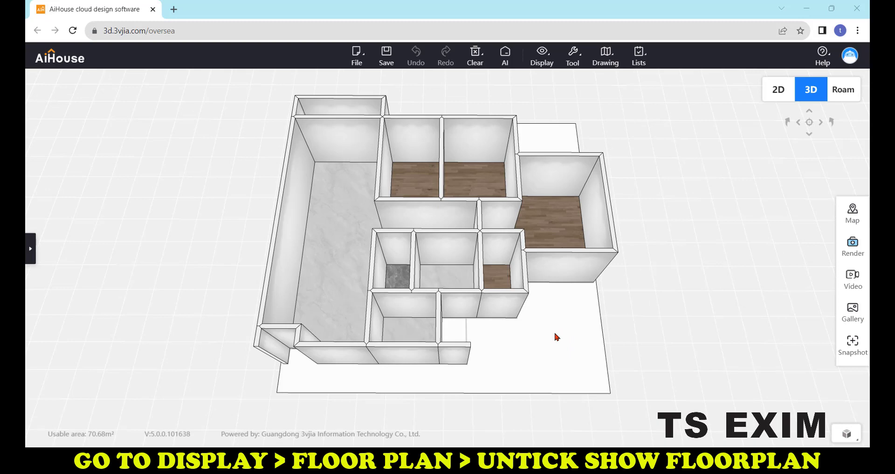
Hide the imported floor plan underlay while viewing the 3D model
click(542, 60)
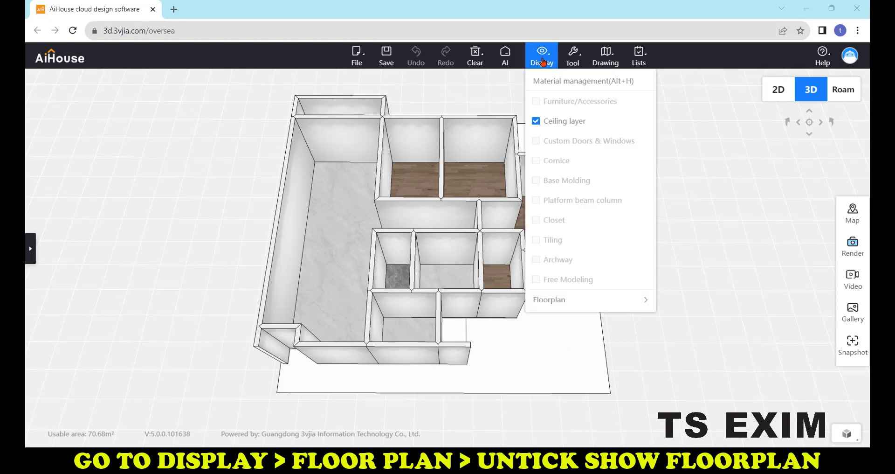
click(566, 303)
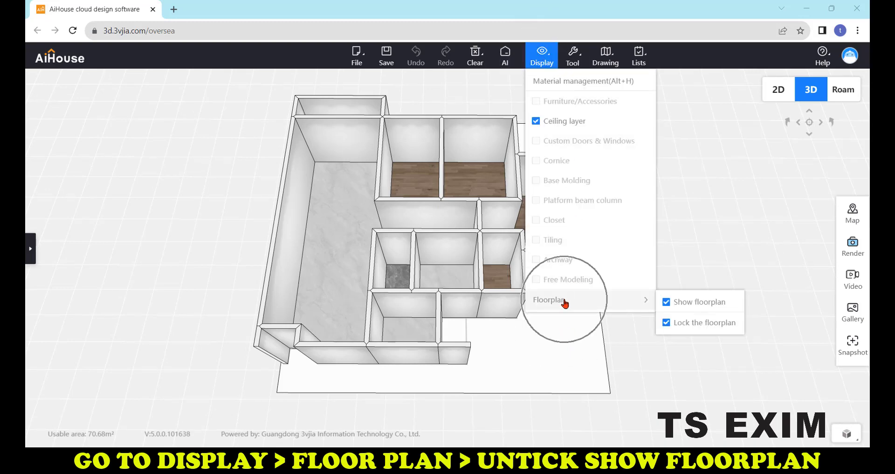
click(667, 303)
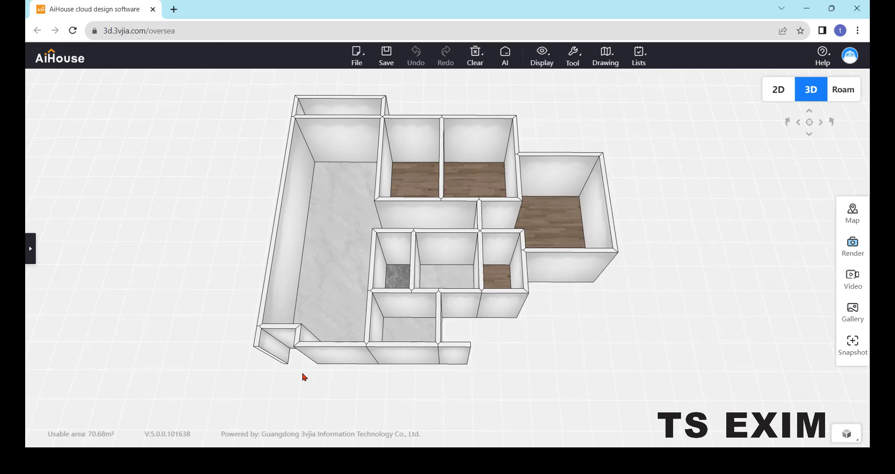
Return to the 2D plan and turn the display of the imported floor plan back on
click(779, 90)
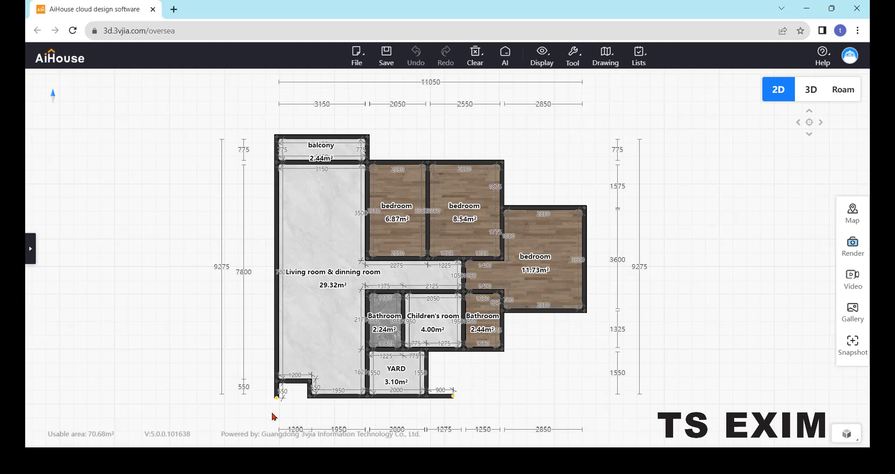
click(542, 54)
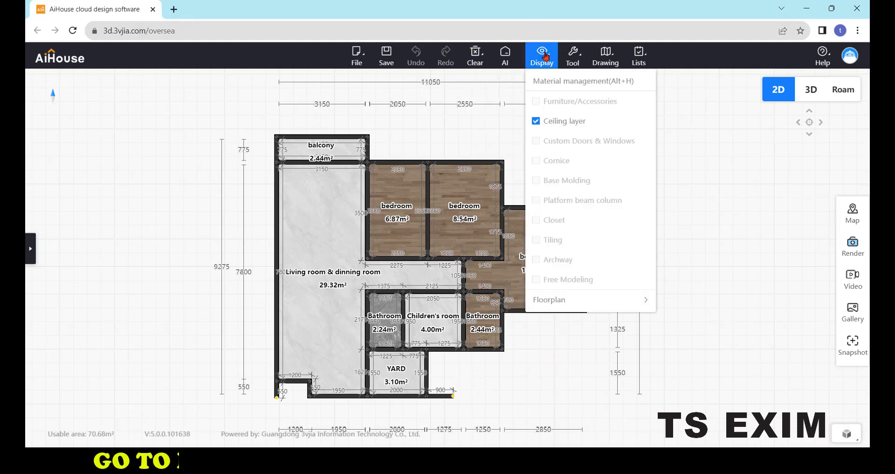
click(583, 306)
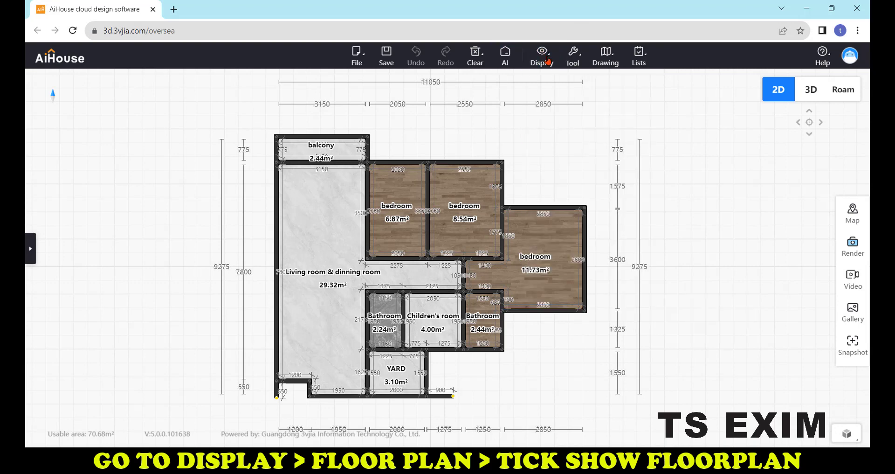
mouse_move(547, 60)
mouse_move(566, 304)
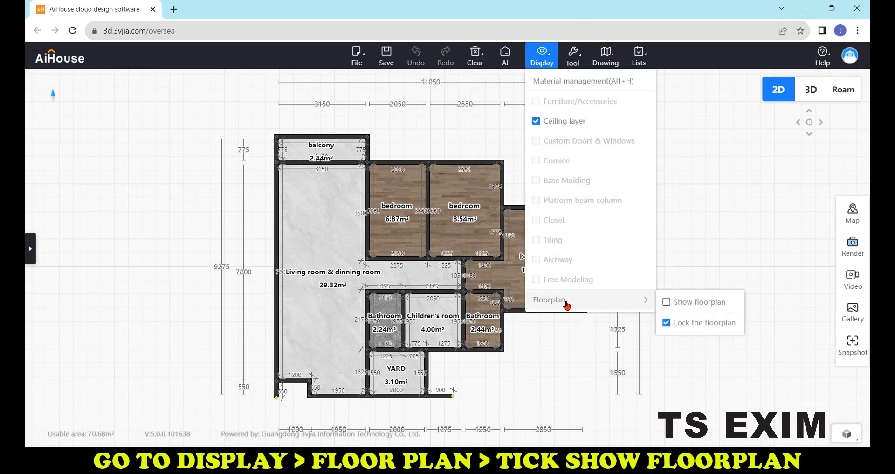
click(668, 303)
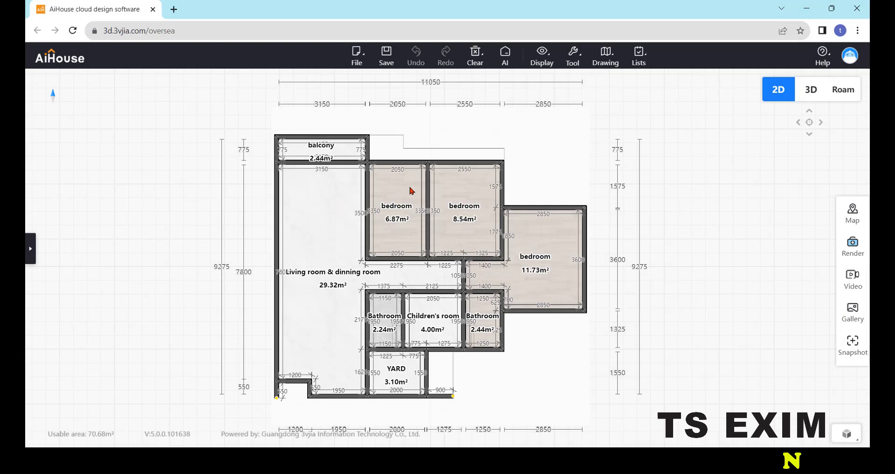
Turn off the imported floor plan display in the 2D plan and switch to the 3D model
mouse_move(583, 55)
mouse_move(547, 56)
mouse_move(643, 300)
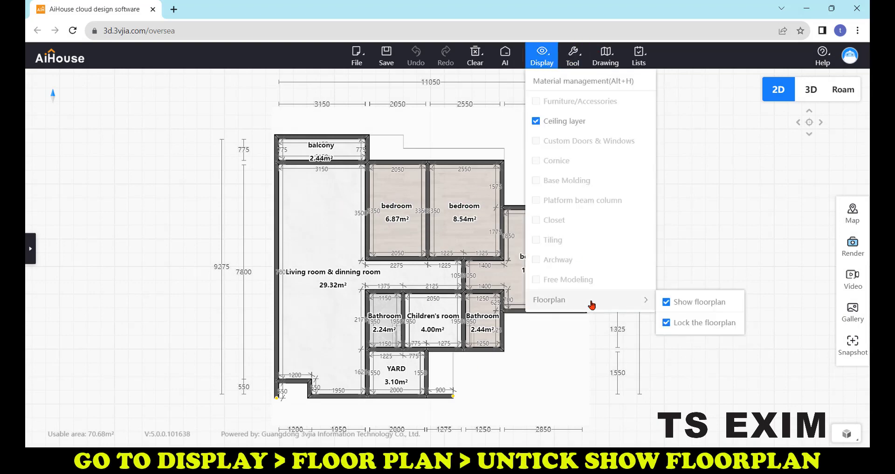
click(675, 303)
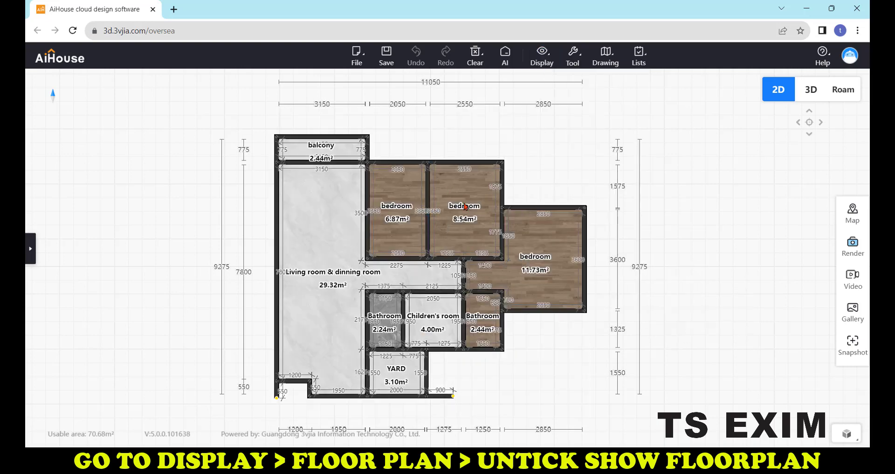
click(811, 88)
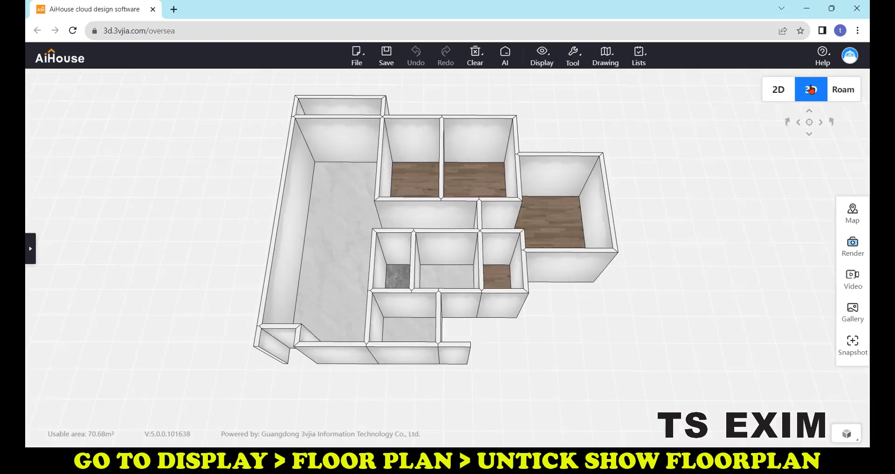